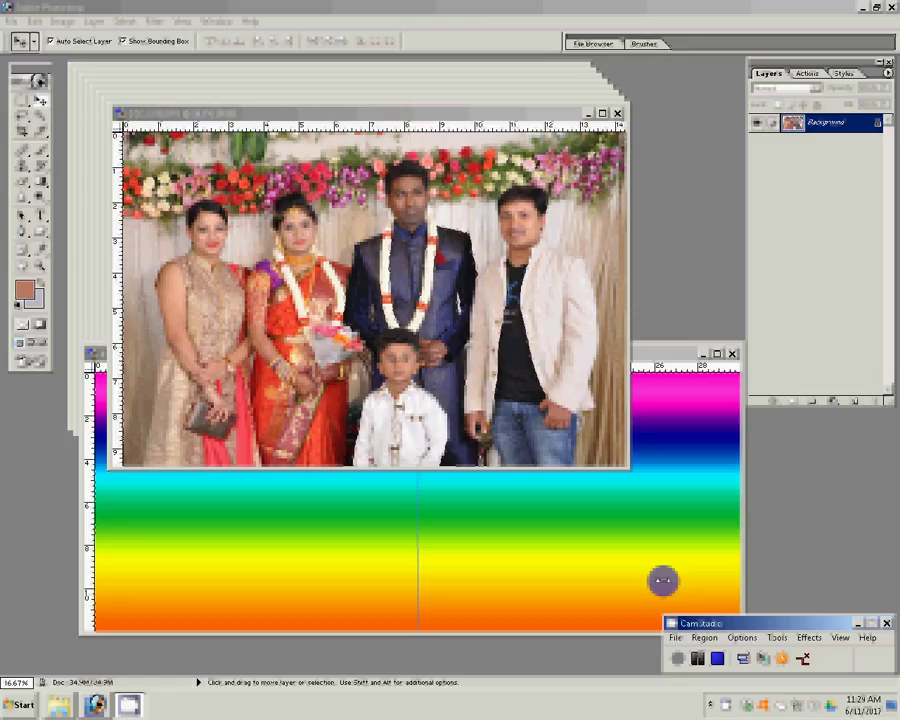
Resize the first wedding photo to 8 inches wide and drag it into the rainbow spread.
{"action": "key", "text": "ctrl+alt+i"}
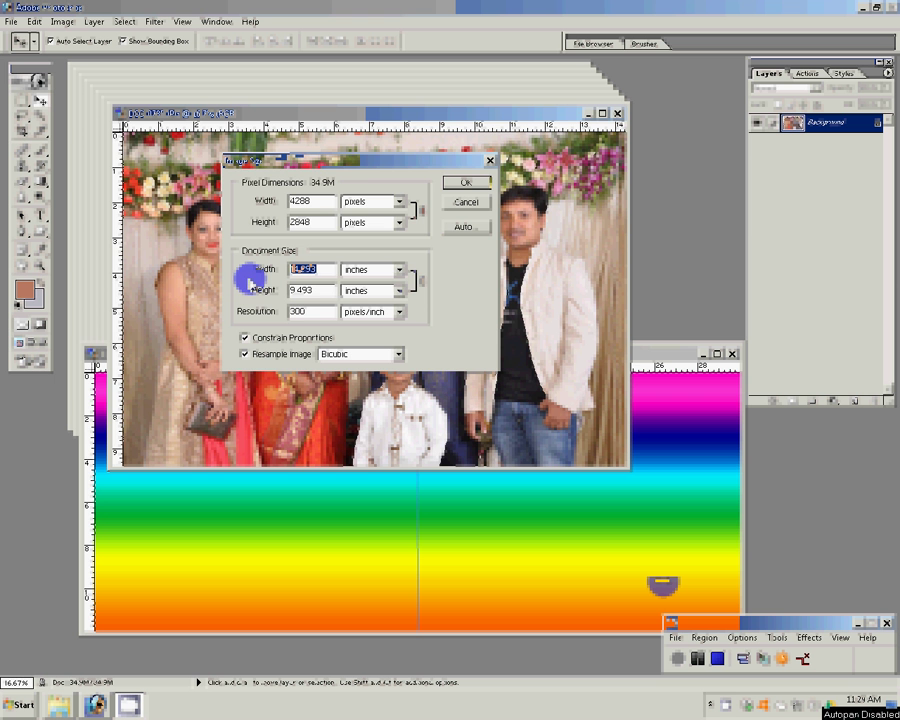
{"action": "type", "text": "8"}
{"action": "key", "text": "Return"}
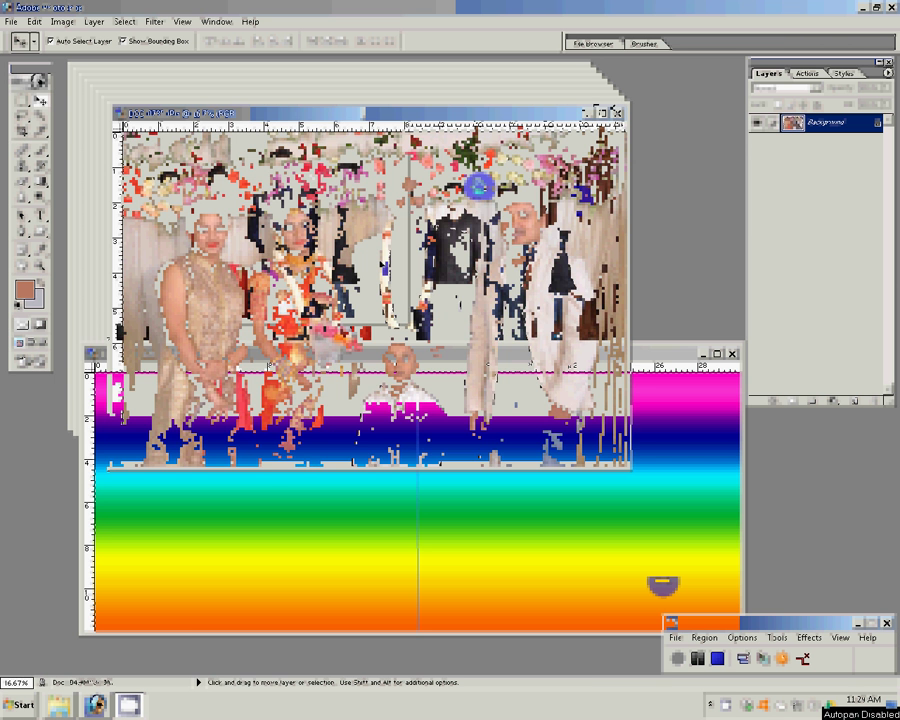
{"action": "left_click_drag", "start_coordinate": [270, 189], "coordinate": [650, 430]}
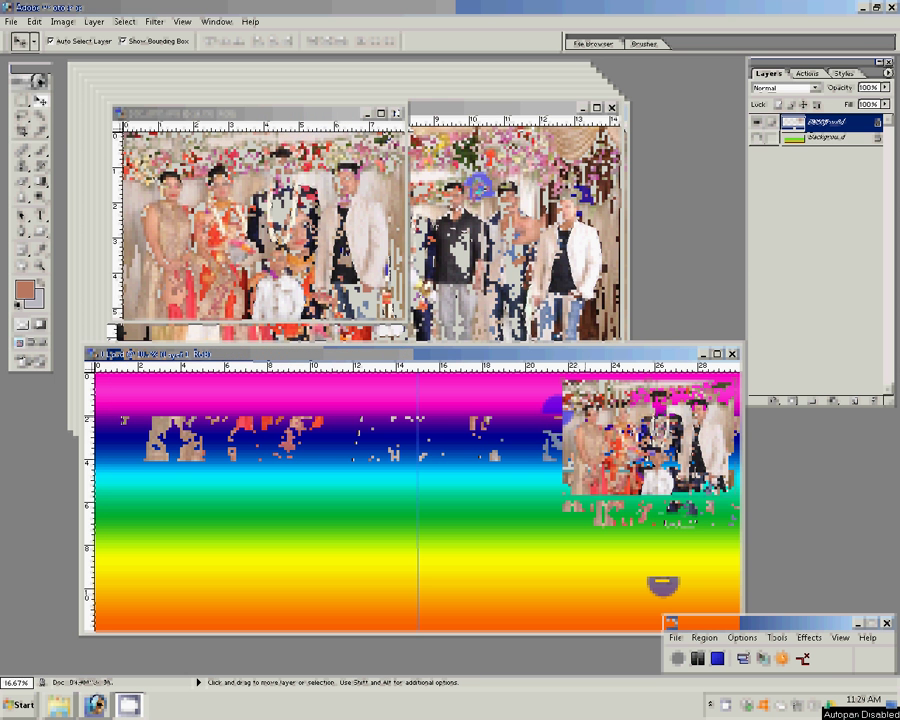
Close the first photo unsaved, then resize the second to 8 inches and place it lower right.
{"action": "left_click", "coordinate": [396, 112]}
{"action": "left_click", "coordinate": [440, 262]}
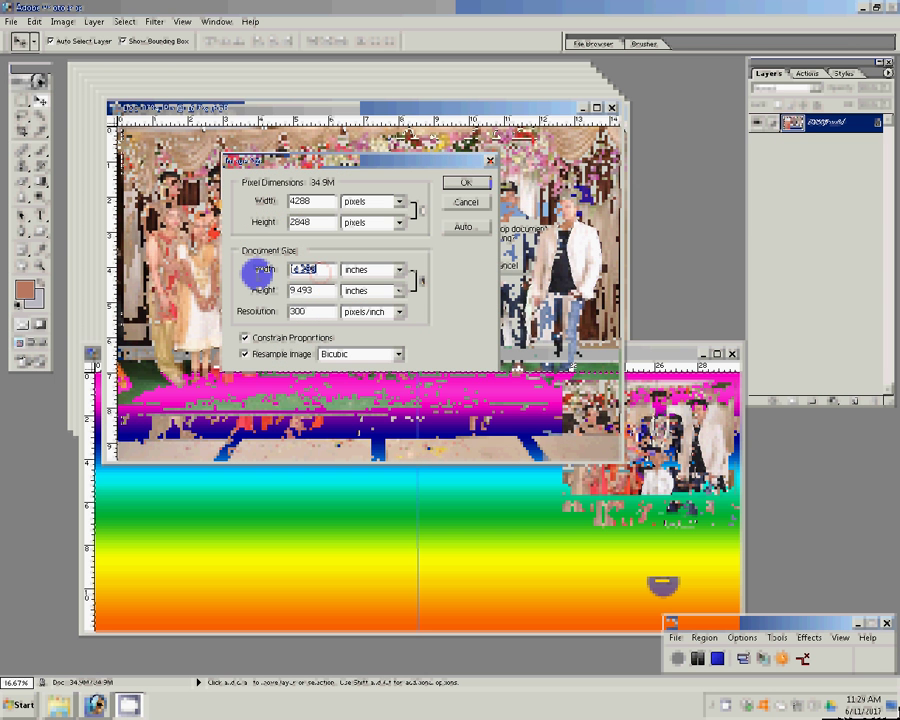
{"action": "type", "text": "8"}
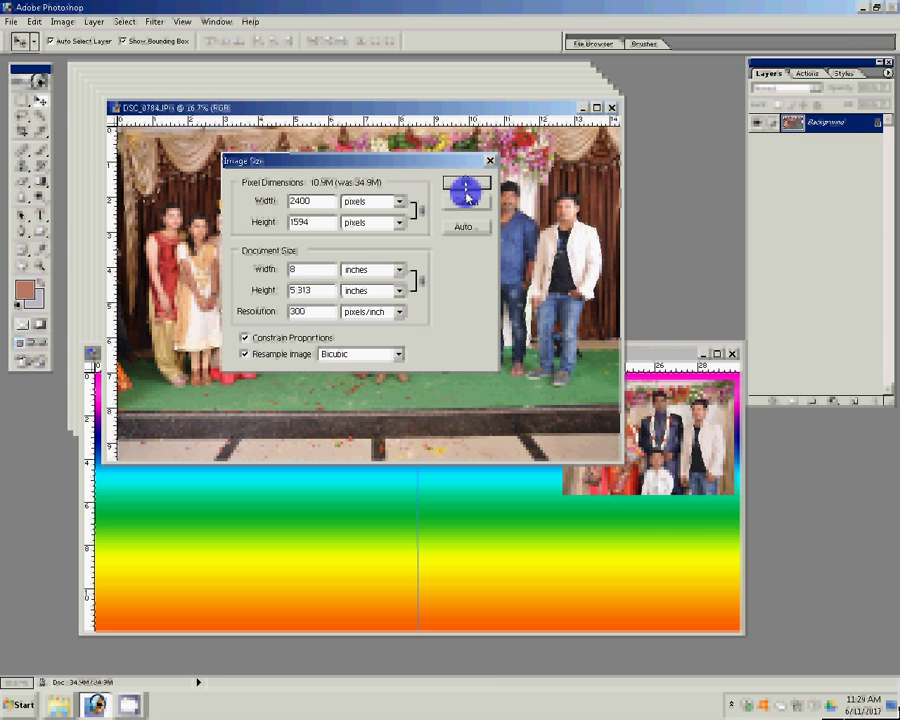
{"action": "left_click", "coordinate": [466, 196]}
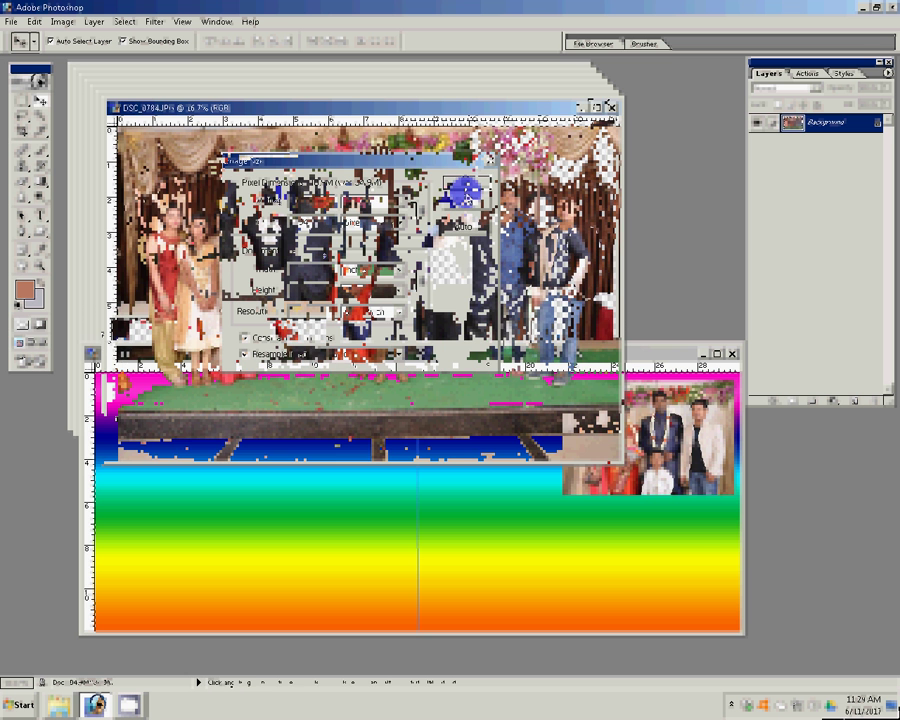
{"action": "left_click_drag", "start_coordinate": [466, 196], "coordinate": [633, 567]}
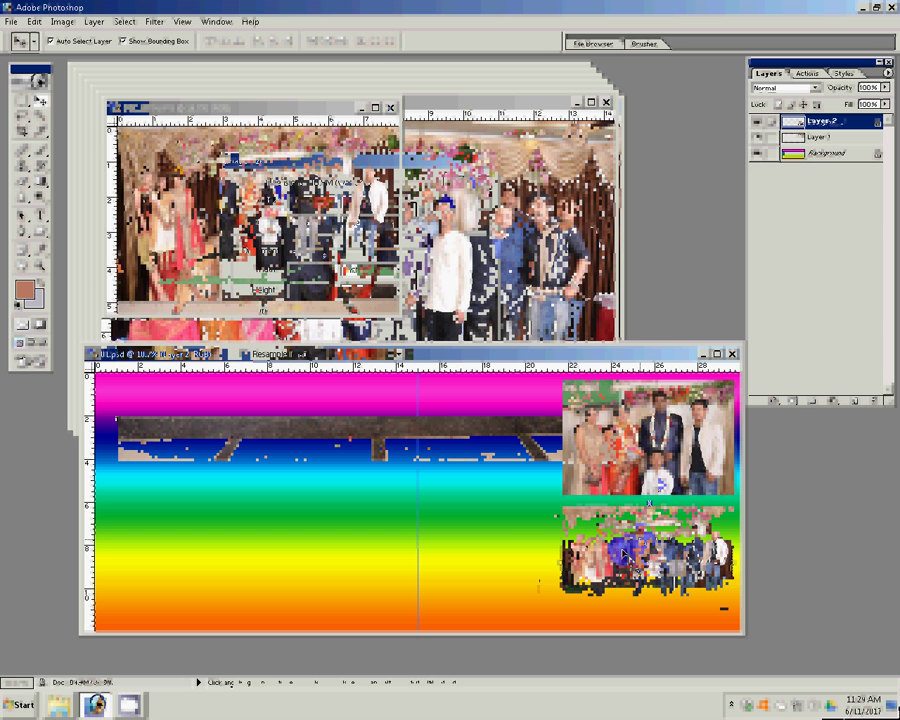
Close the second photo unsaved and drag the group photo into the spread's upper right as Layer 3.
{"action": "key", "text": "ctrl+w"}
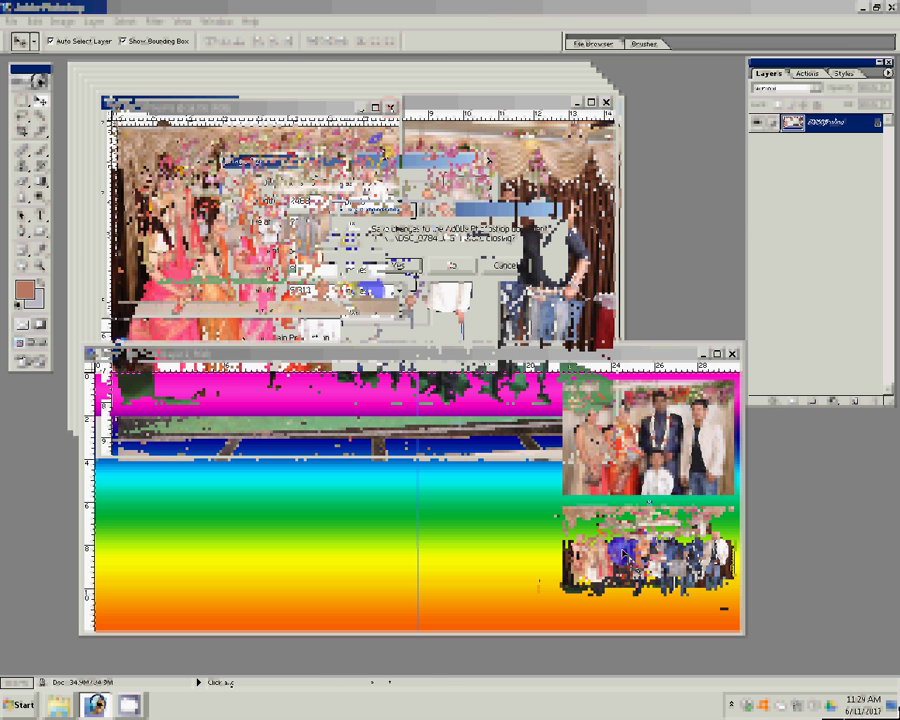
{"action": "key", "text": "Escape"}
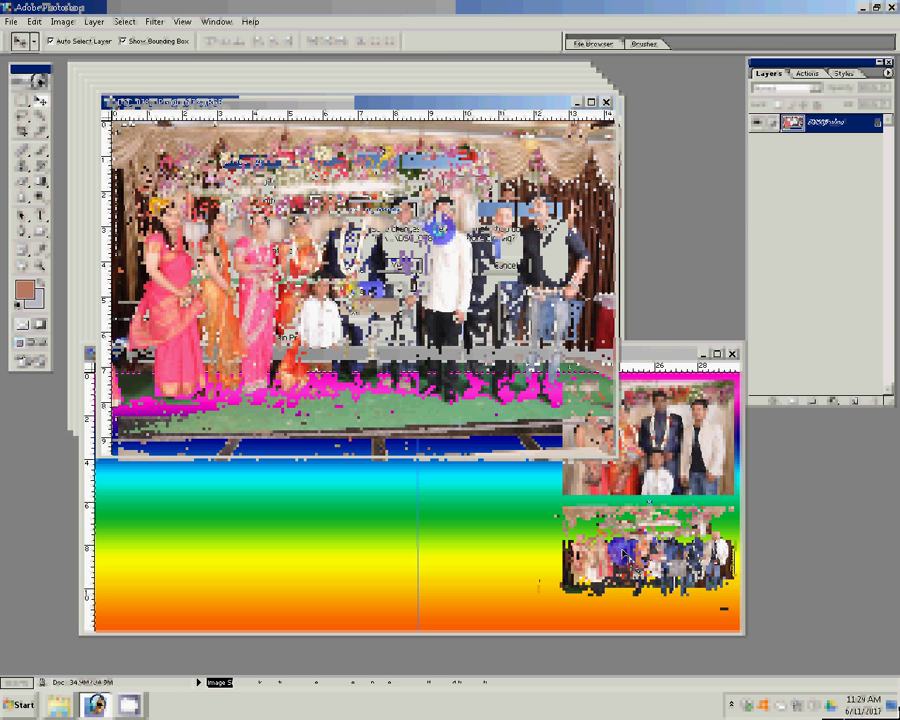
{"action": "left_click_drag", "start_coordinate": [440, 240], "coordinate": [490, 437]}
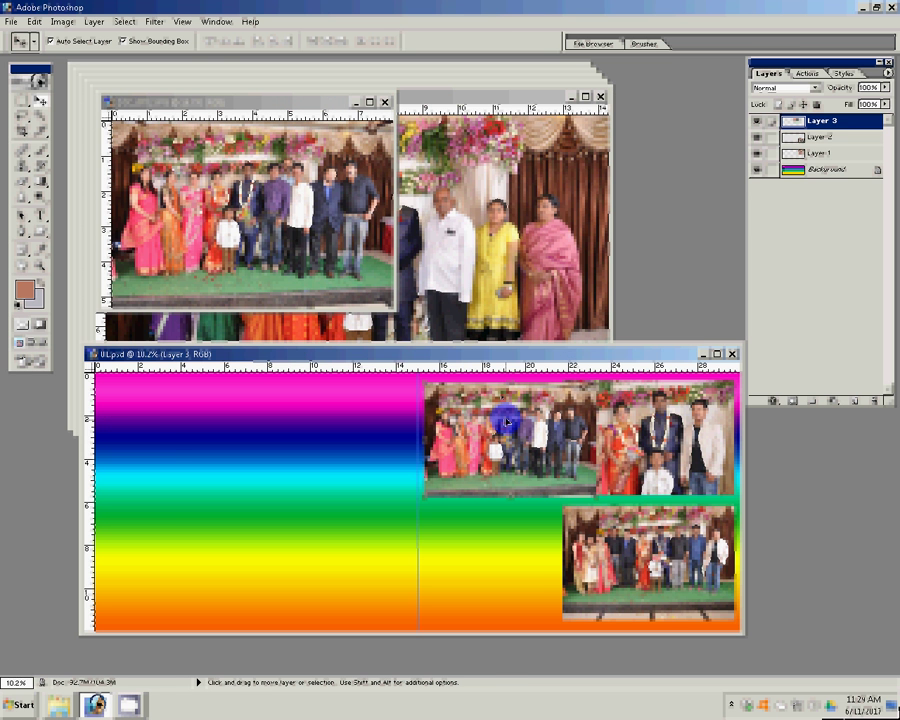
{"action": "key", "text": "ctrl+0"}
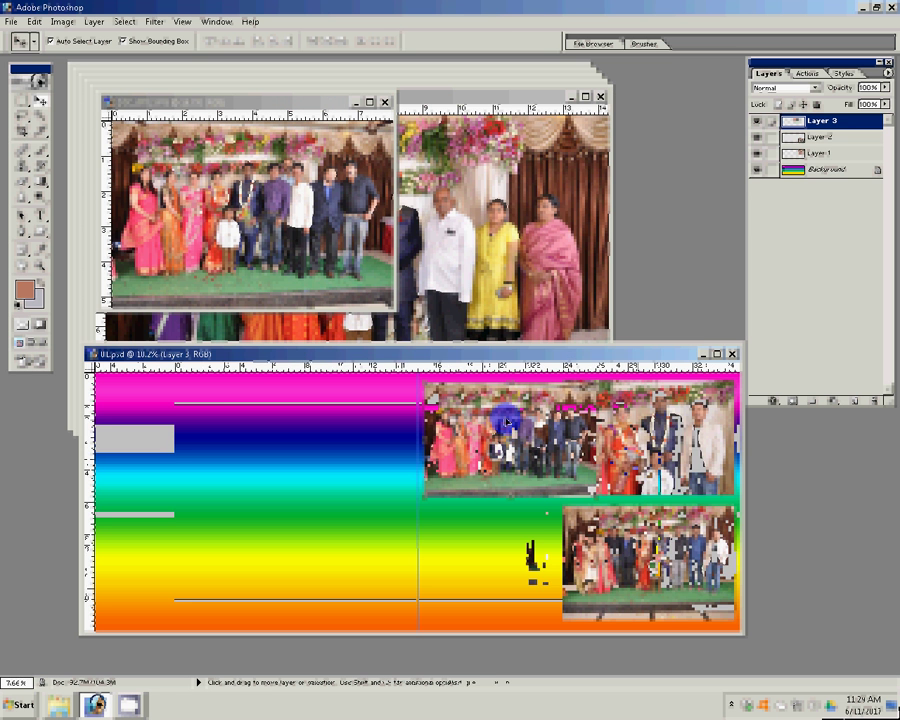
{"action": "left_click", "coordinate": [507, 423]}
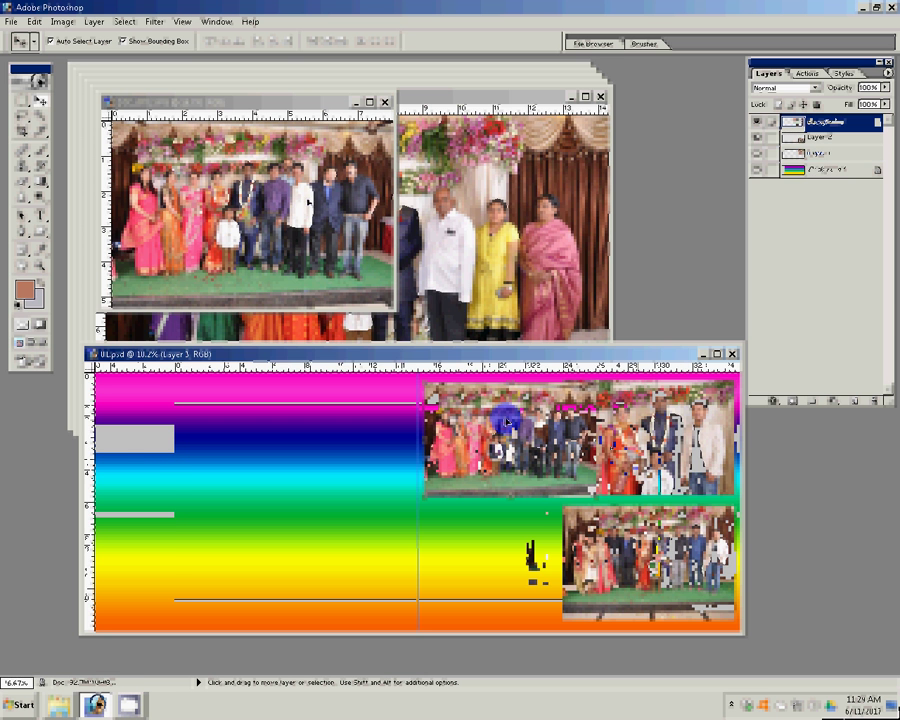
{"action": "key", "text": "ctrl+alt+i"}
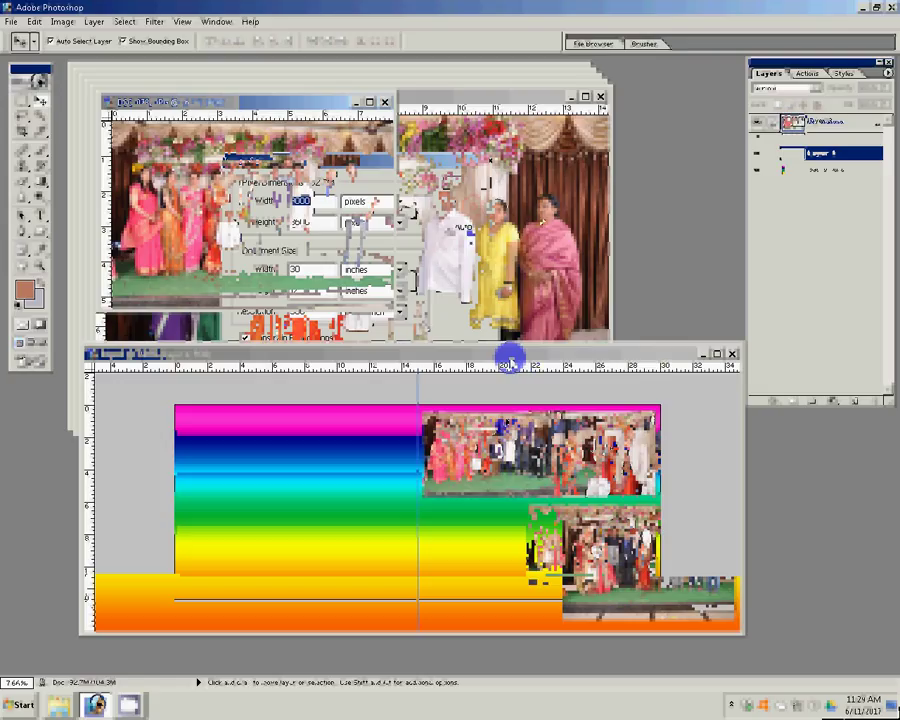
Turn off Constrain Proportions and widen the spread to 36 inches (10800 px), keeping 12-inch height.
{"action": "double_click", "coordinate": [308, 269]}
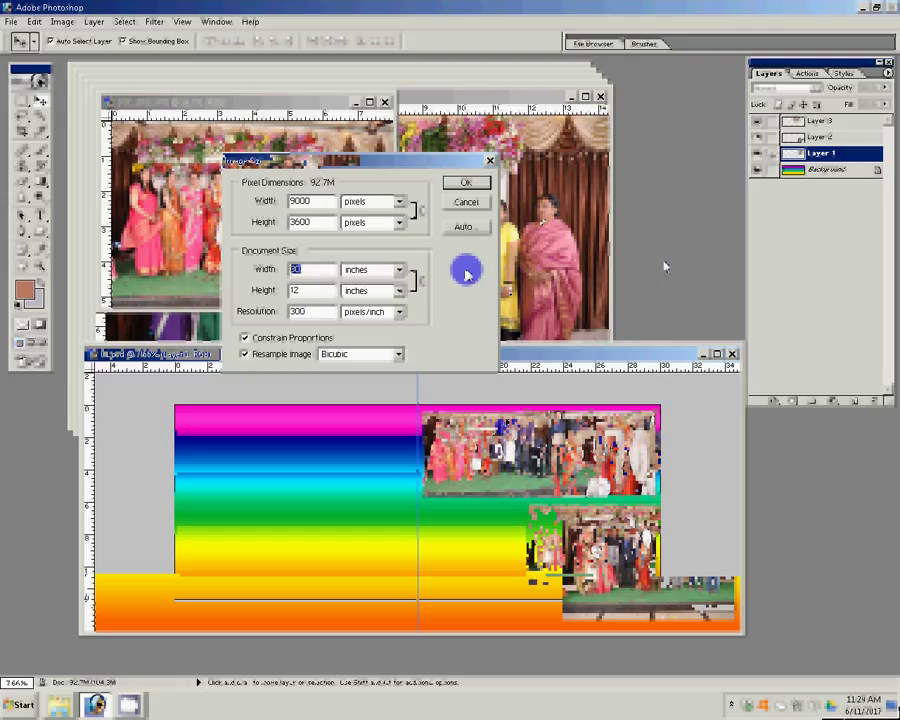
{"action": "left_click", "coordinate": [245, 338]}
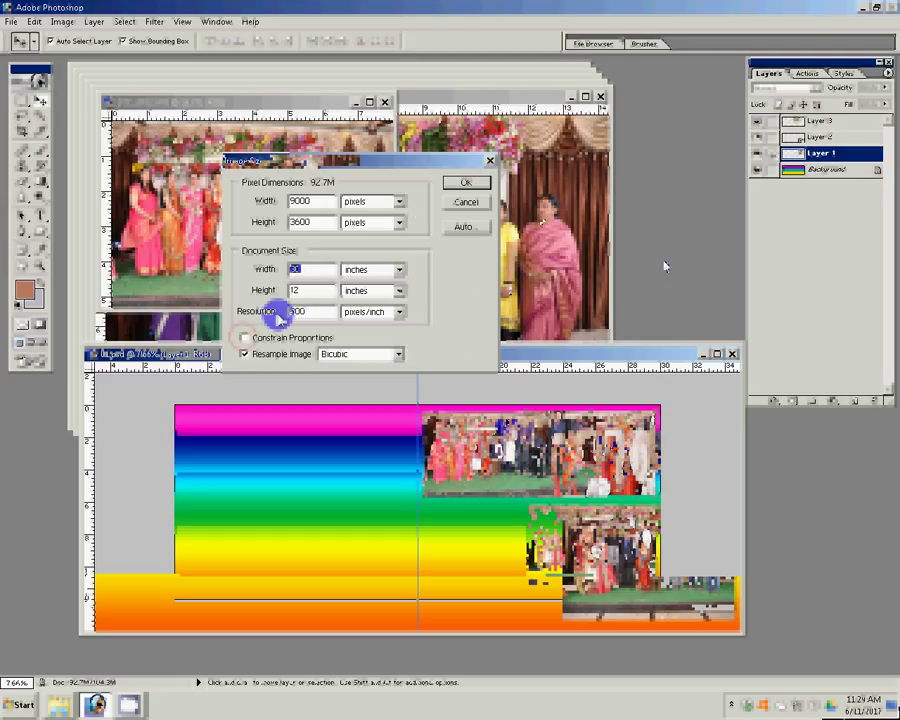
{"action": "type", "text": "5"}
{"action": "type", "text": "6"}
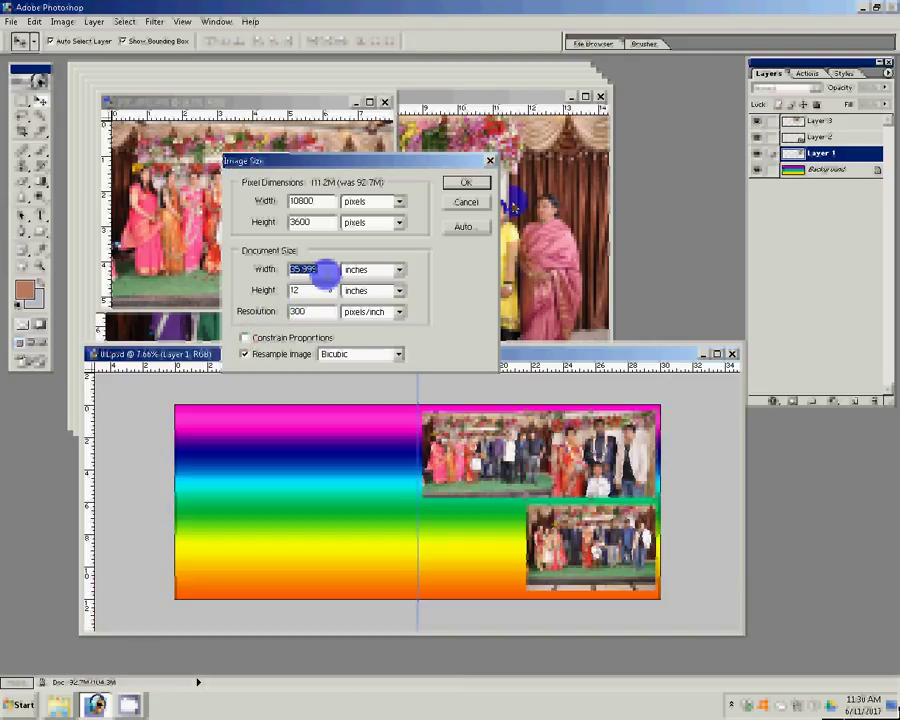
{"action": "left_click", "coordinate": [446, 186]}
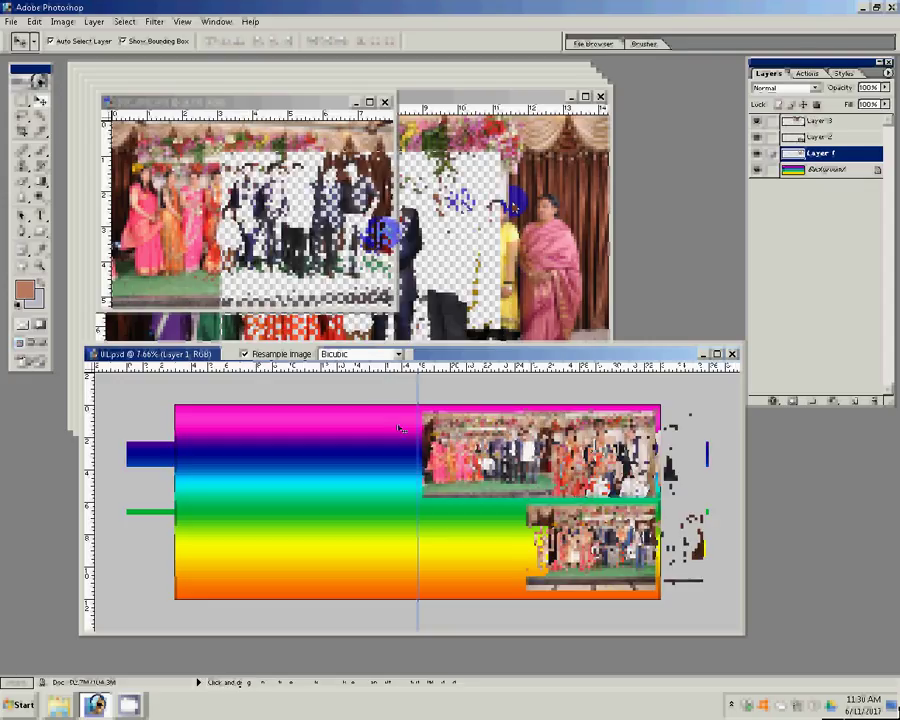
Select Layer 3 and hide the top group photo layer.
{"action": "left_click", "coordinate": [432, 418]}
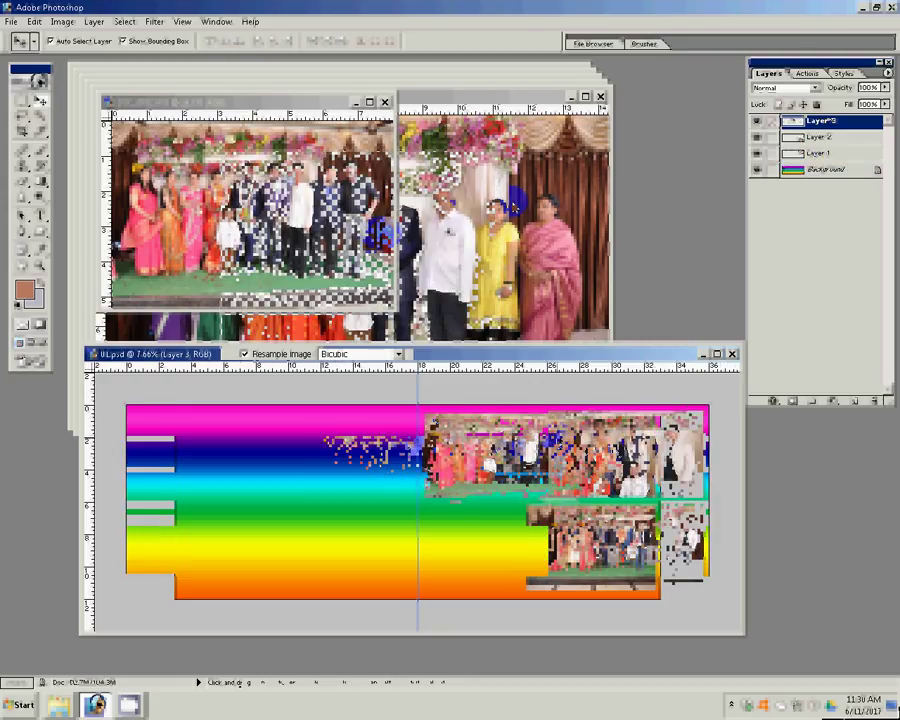
{"action": "left_click", "coordinate": [552, 447]}
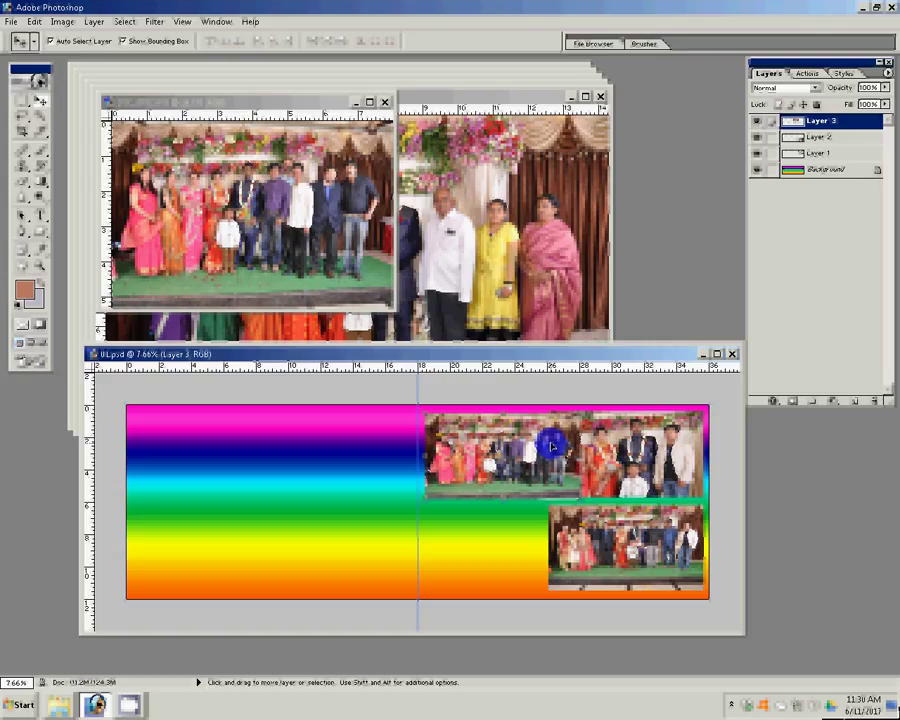
{"action": "left_click", "coordinate": [759, 123]}
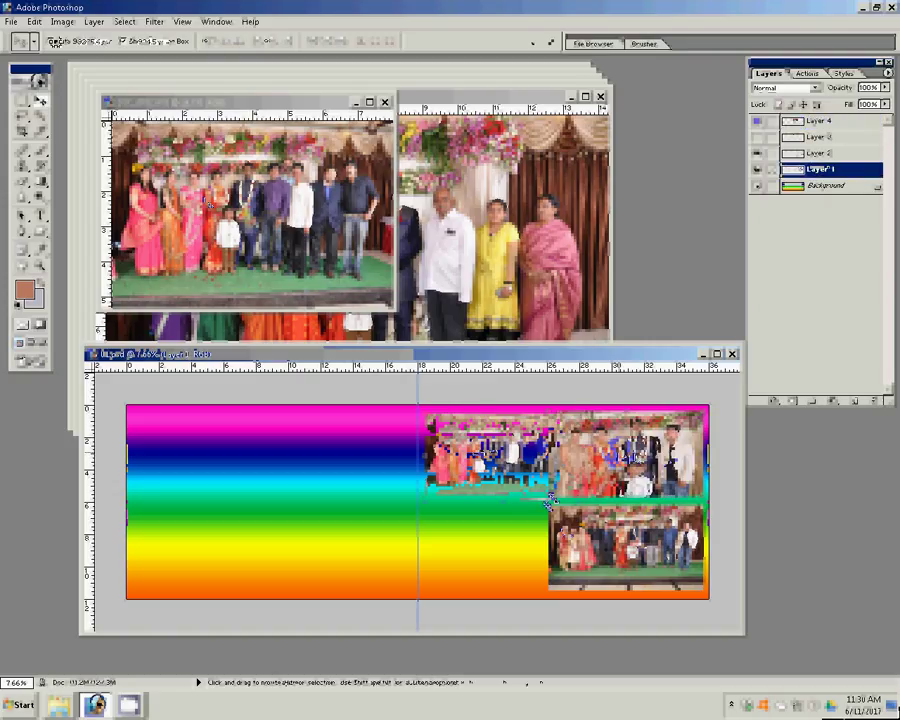
Free-transform Layer 2's lower photo slightly wider, commit it, and close DSC_0782.
{"action": "key", "text": "ctrl+t"}
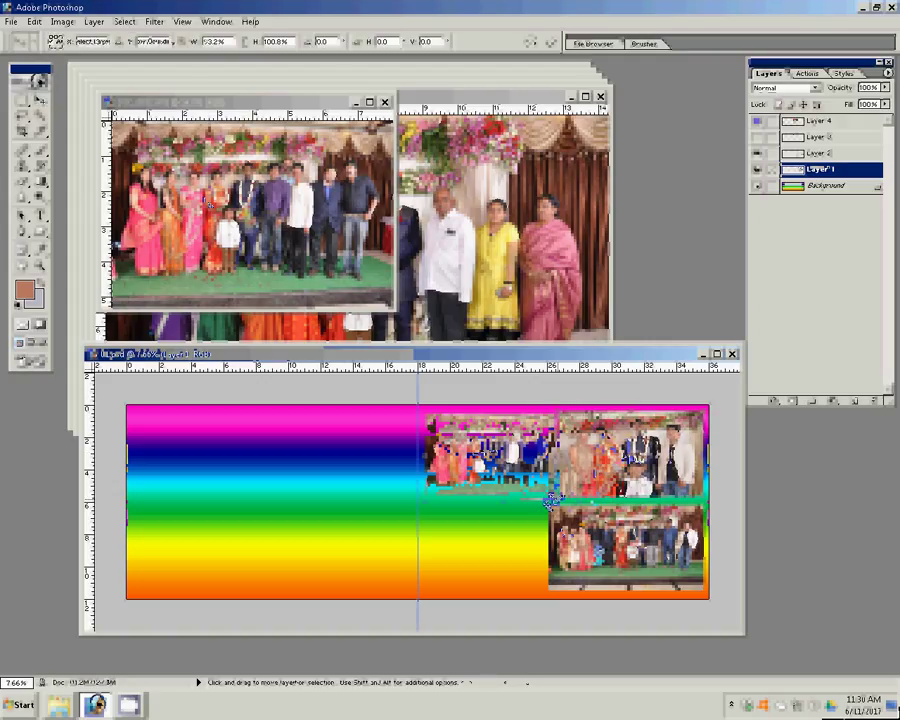
{"action": "key", "text": "alt+bracketright"}
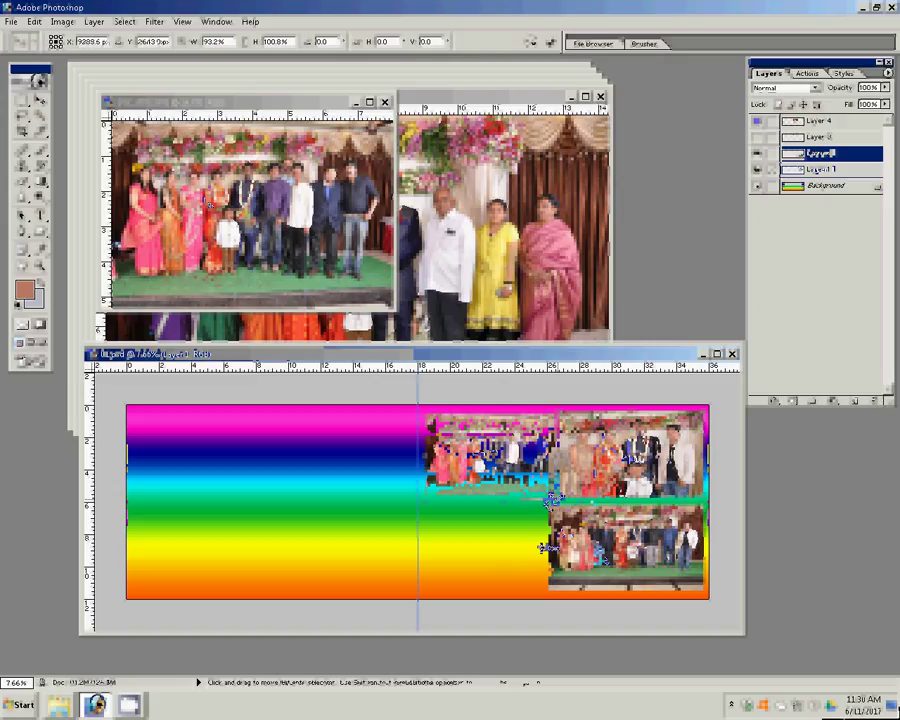
{"action": "left_click_drag", "start_coordinate": [541, 548], "coordinate": [545, 548]}
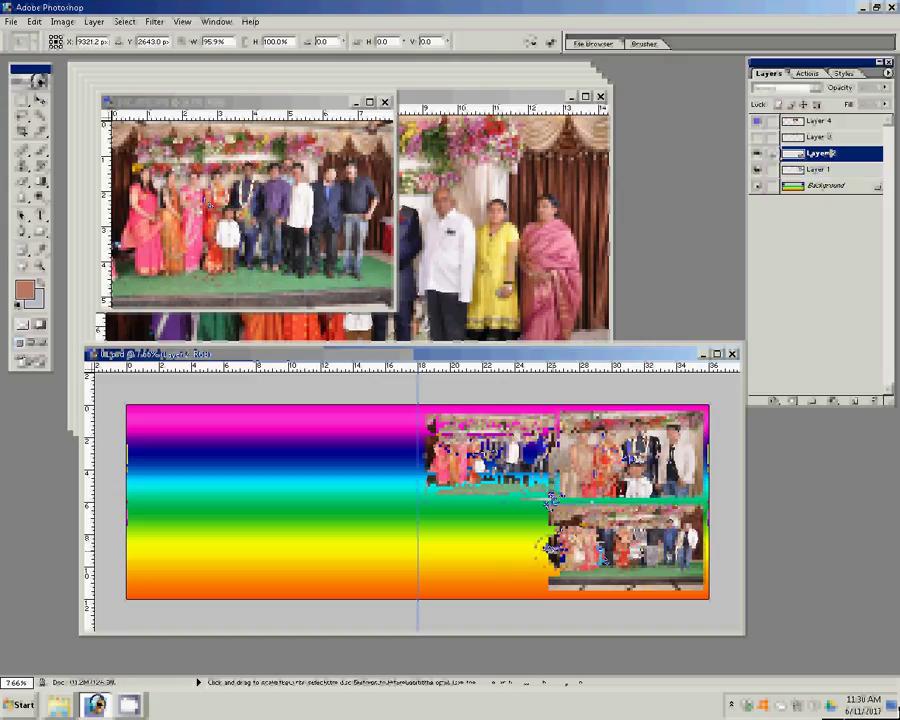
{"action": "left_click", "coordinate": [486, 516]}
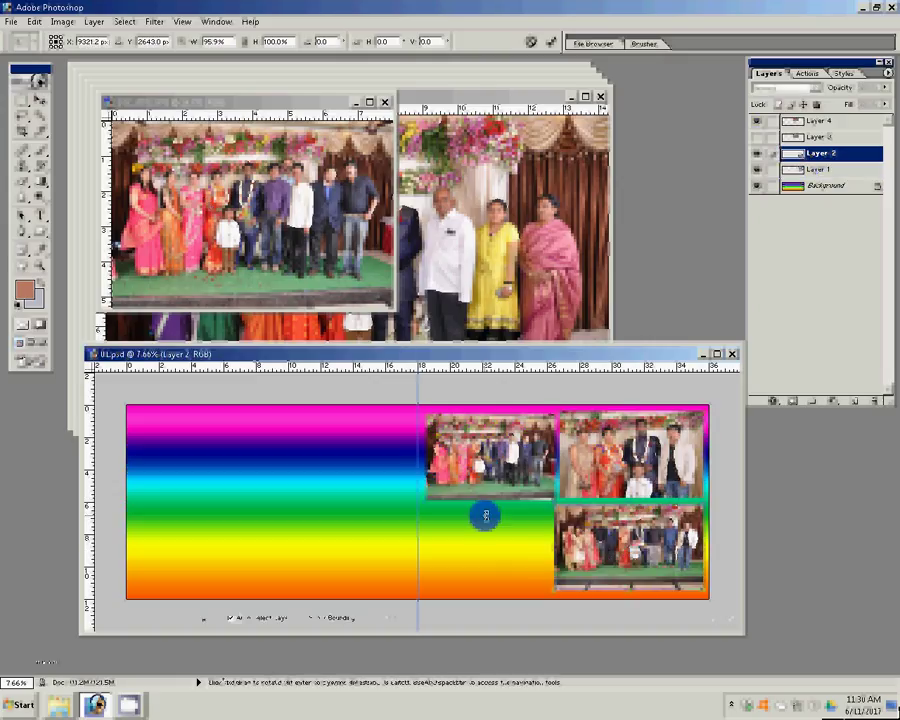
{"action": "left_click", "coordinate": [486, 516]}
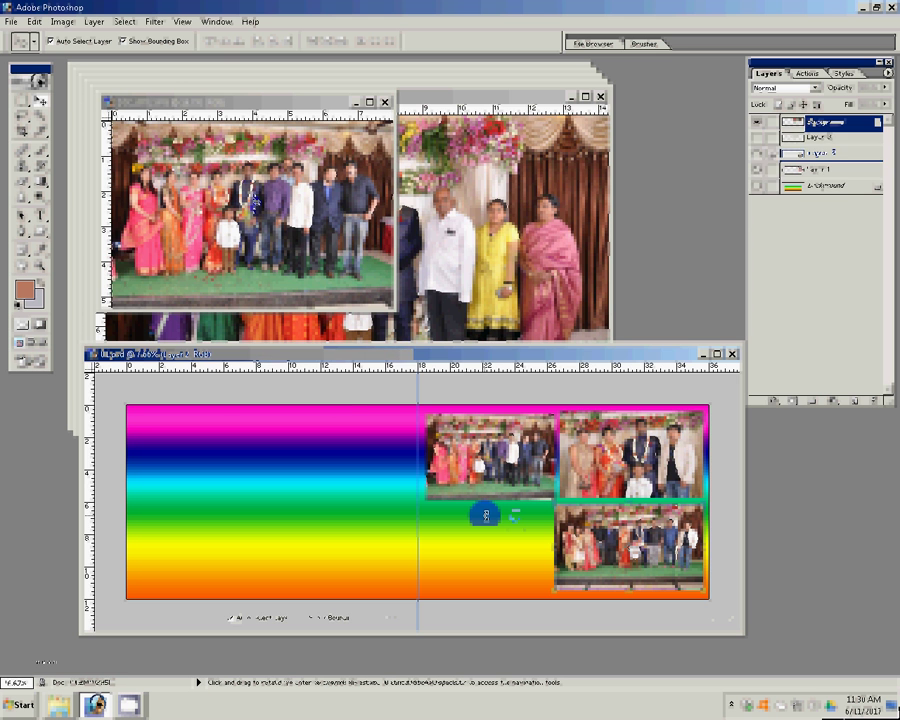
{"action": "left_click", "coordinate": [385, 102]}
Resize the next photo to width 18 with proportions kept and place it at the right page's lower-left.
{"action": "left_click", "coordinate": [451, 265]}
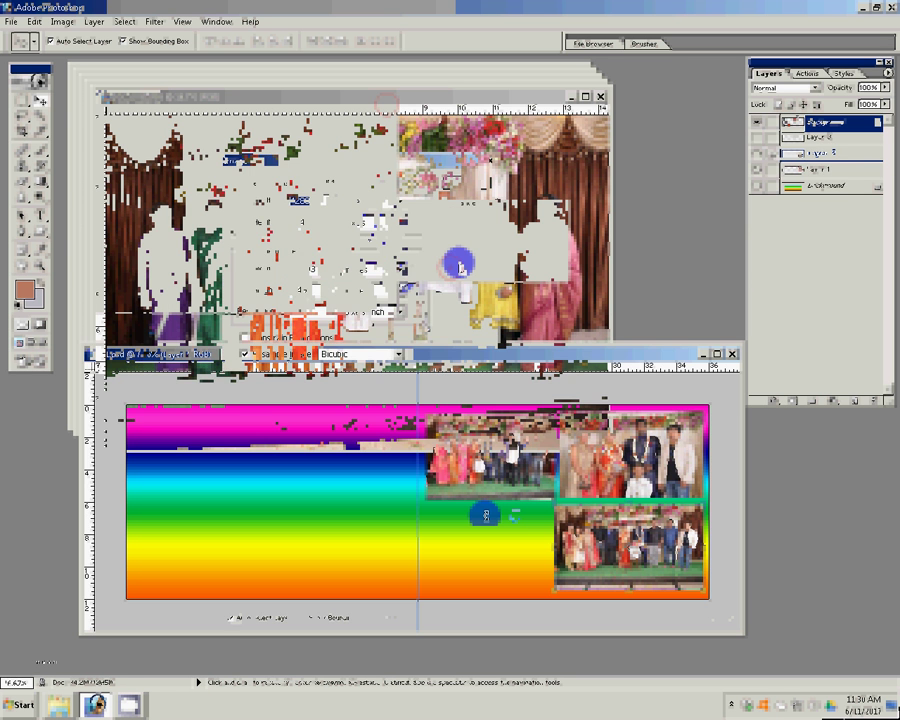
{"action": "double_click", "coordinate": [322, 269]}
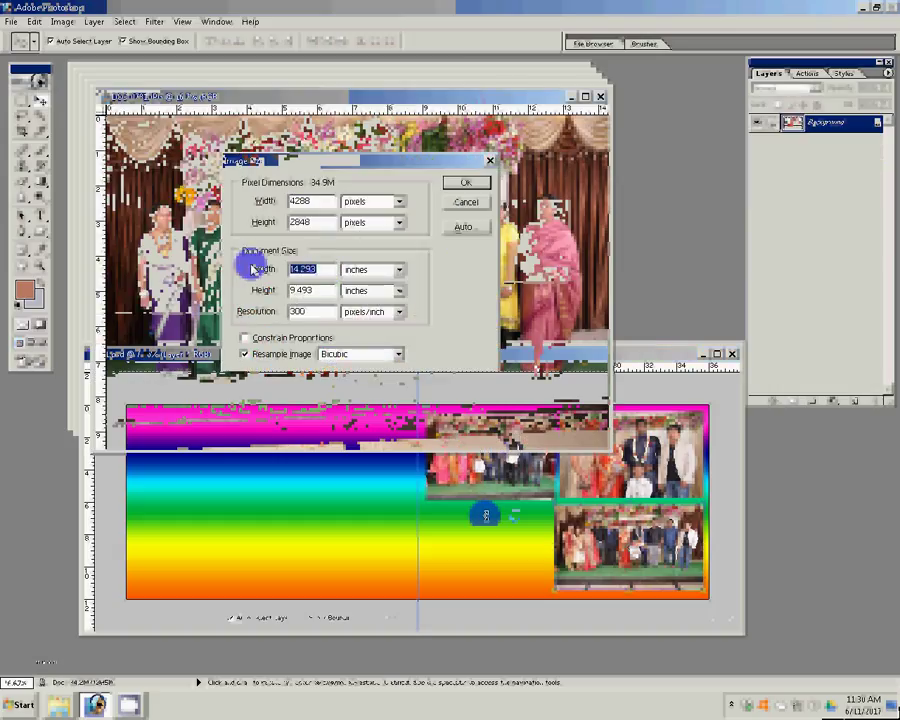
{"action": "left_click", "coordinate": [245, 339]}
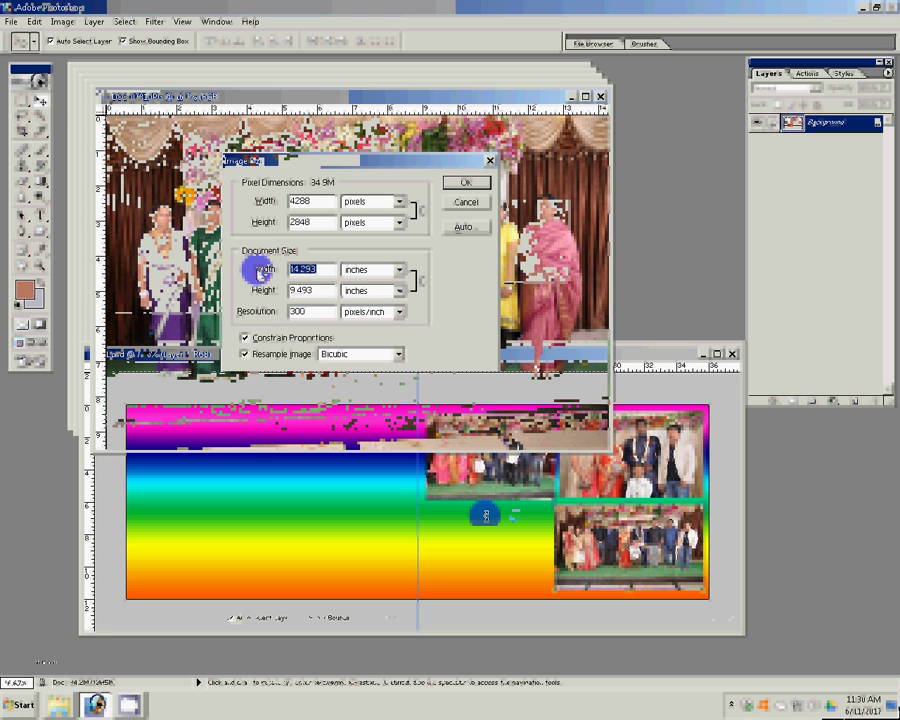
{"action": "type", "text": "18"}
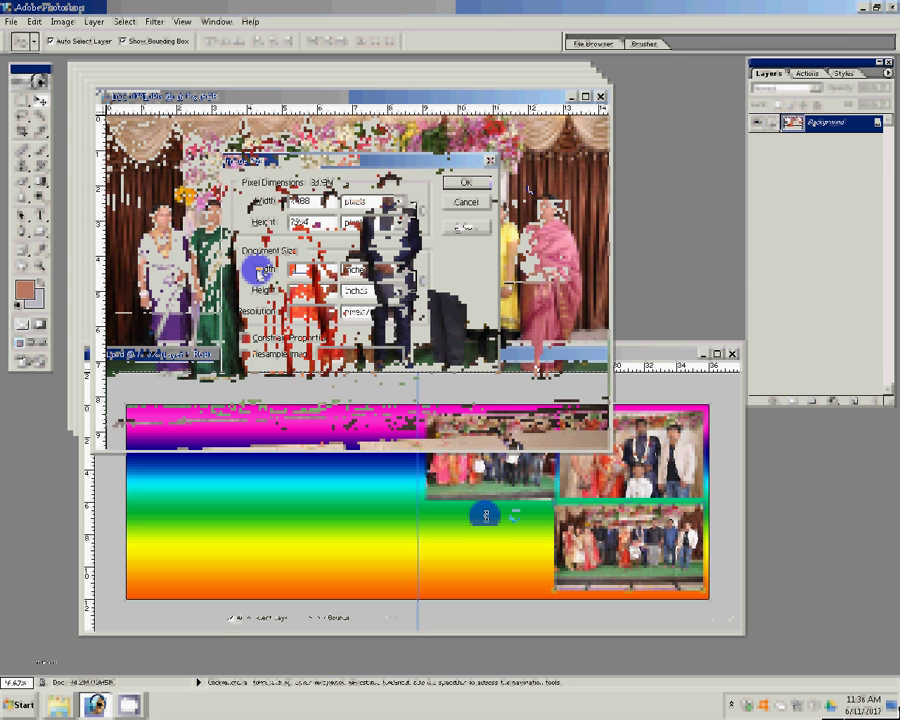
{"action": "left_click", "coordinate": [466, 183]}
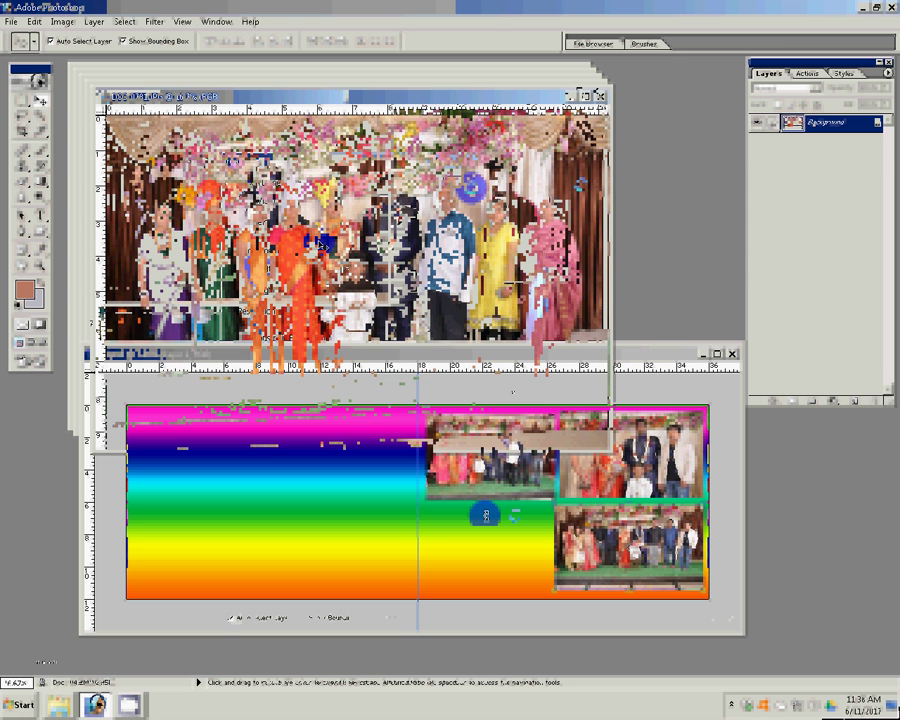
{"action": "left_click_drag", "start_coordinate": [485, 515], "coordinate": [485, 518]}
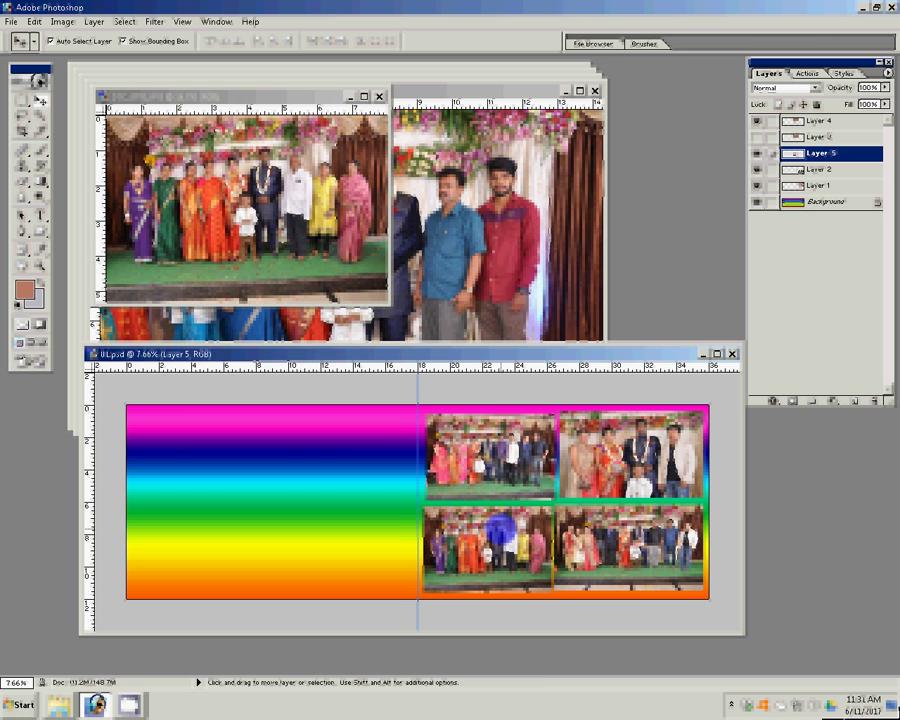
{"action": "left_click", "coordinate": [428, 416]}
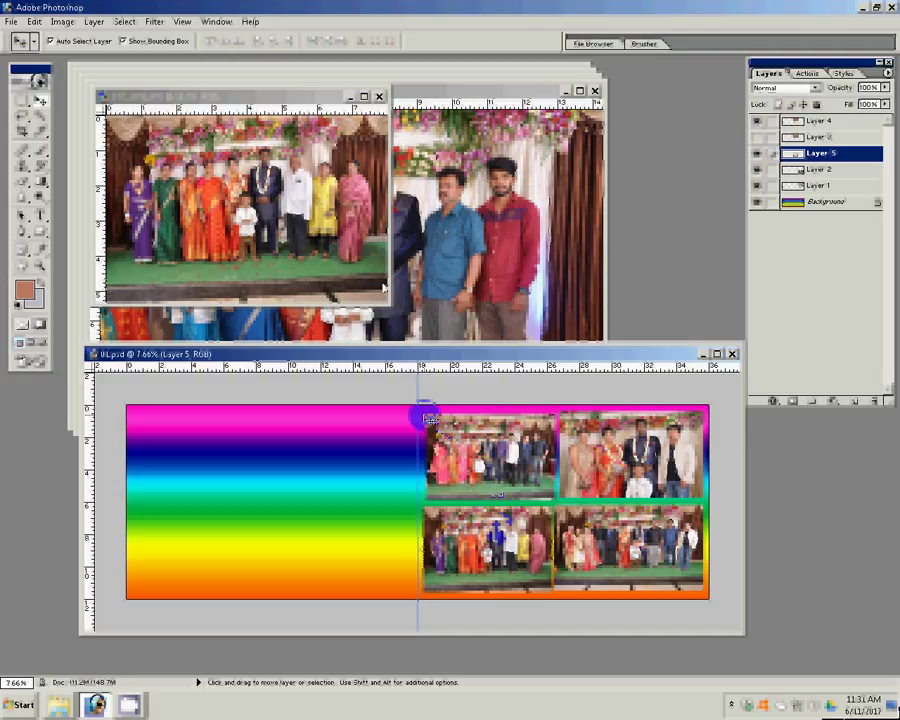
Close DSC_0781 without saving and bring up Image Size for the next photo.
{"action": "left_click", "coordinate": [379, 96]}
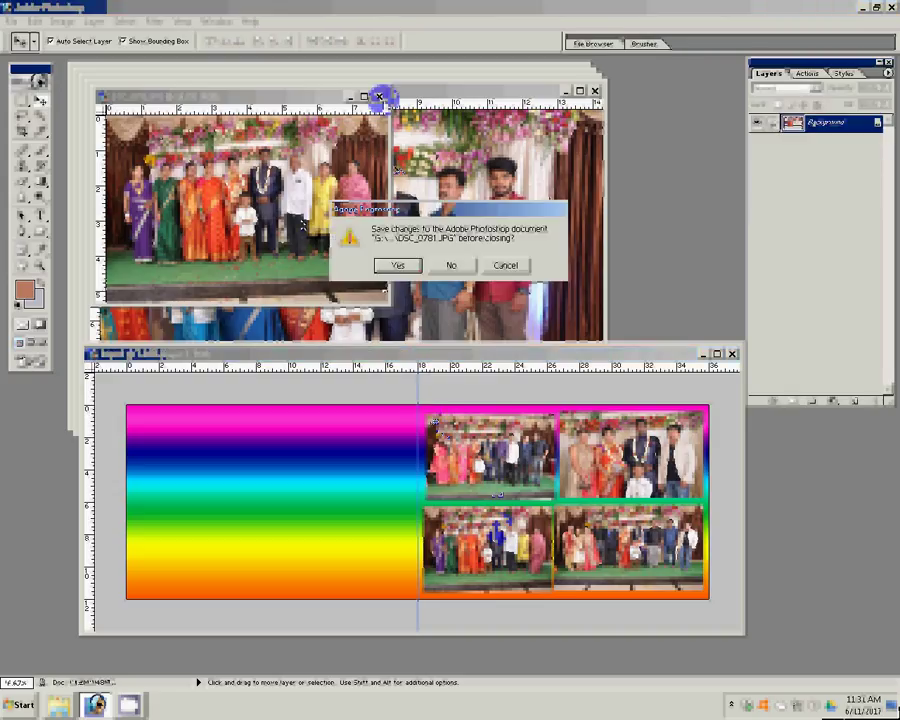
{"action": "key", "text": "n"}
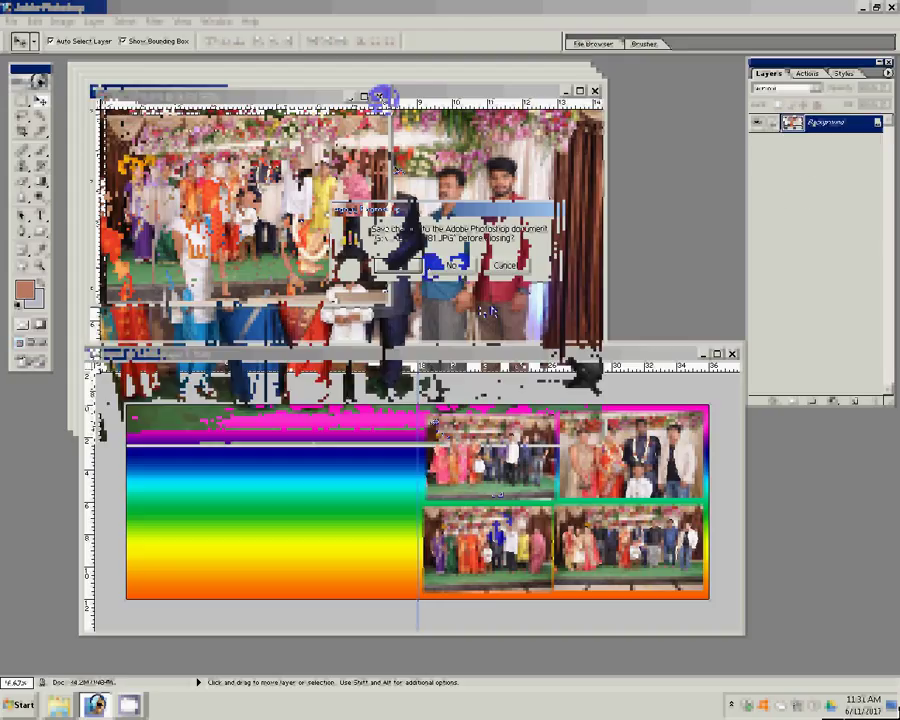
{"action": "key", "text": "ctrl+alt+i"}
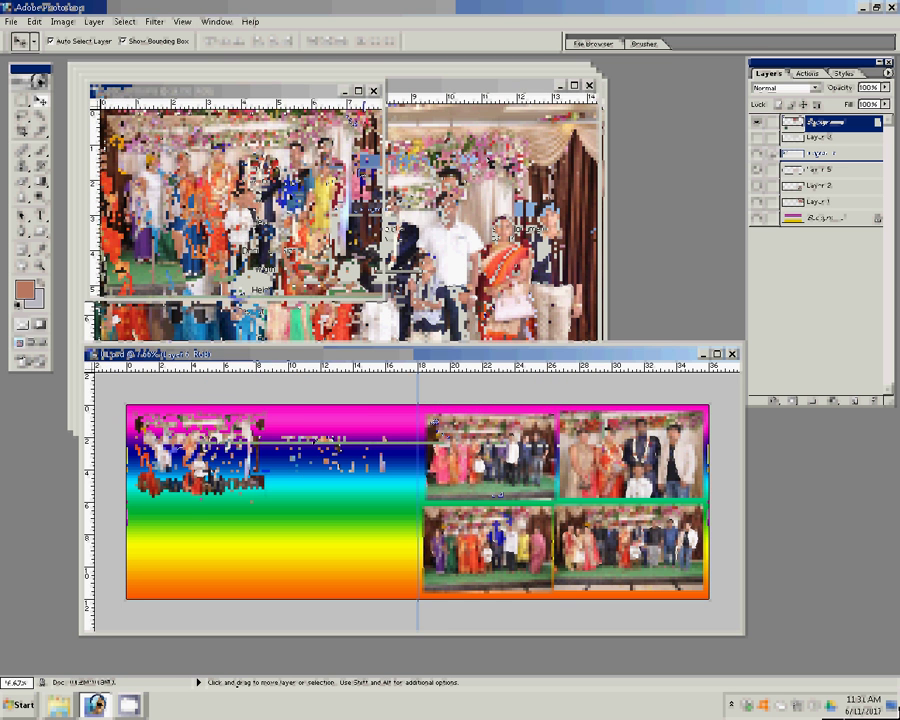
Resize DSC_0779 to 8 inches wide and place it at the left page's lower-left.
{"action": "left_click", "coordinate": [413, 268]}
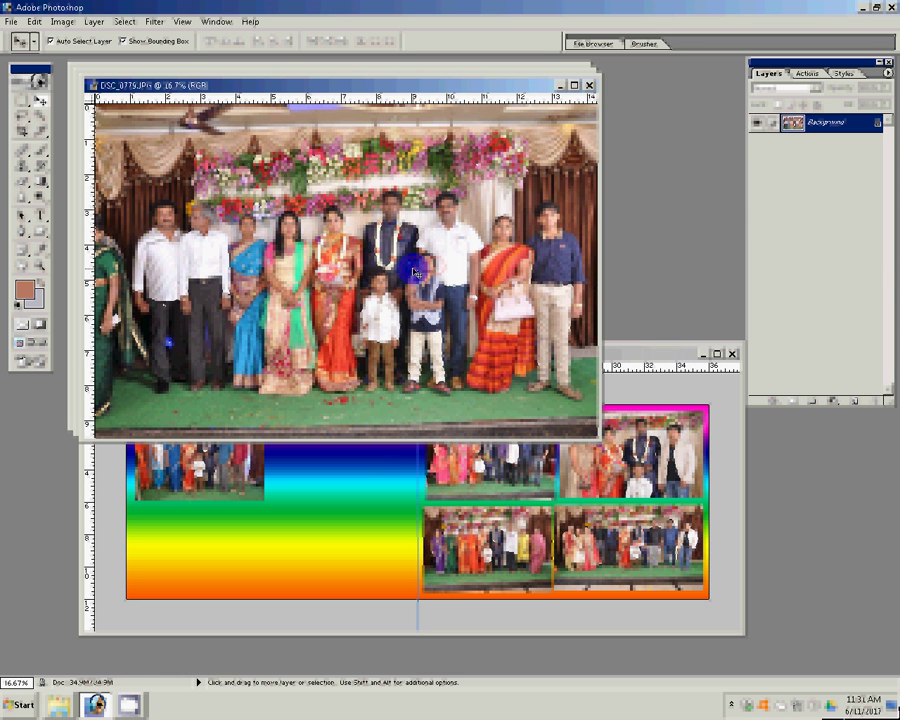
{"action": "key", "text": "ctrl+alt+i"}
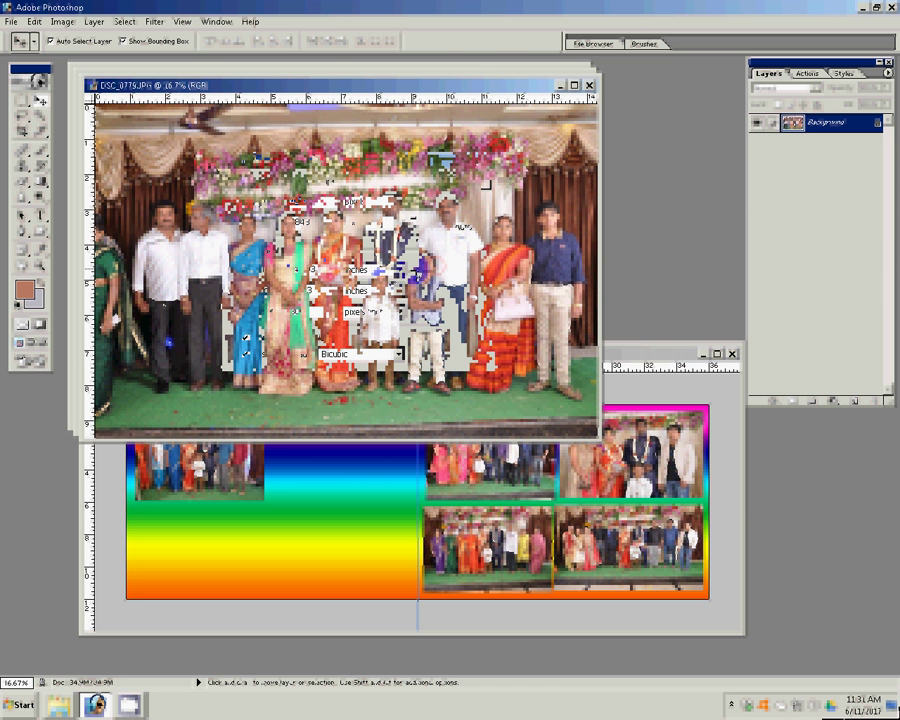
{"action": "type", "text": "8"}
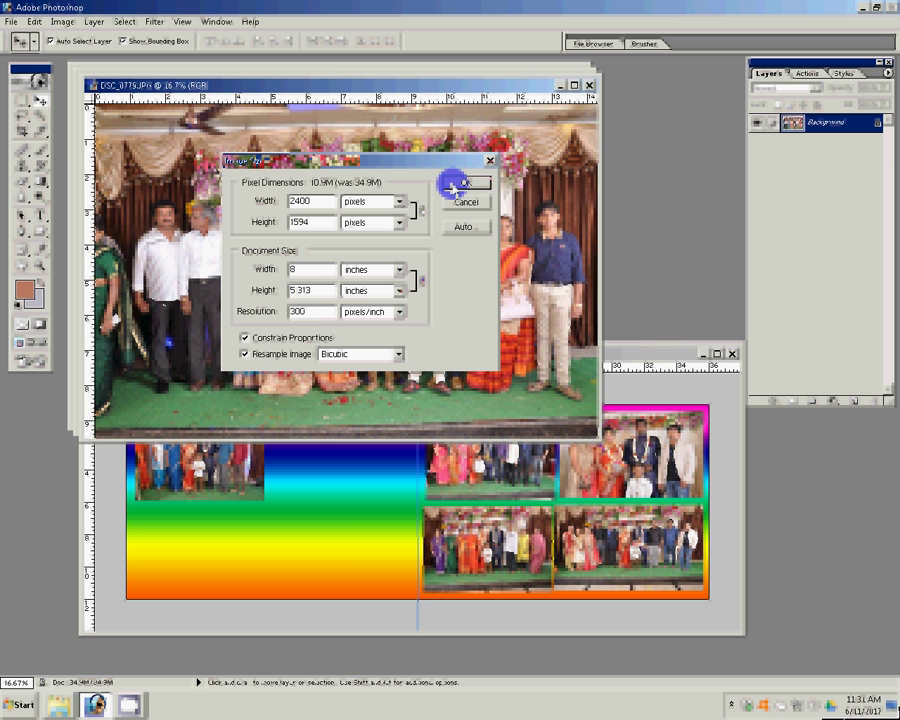
{"action": "left_click", "coordinate": [462, 183]}
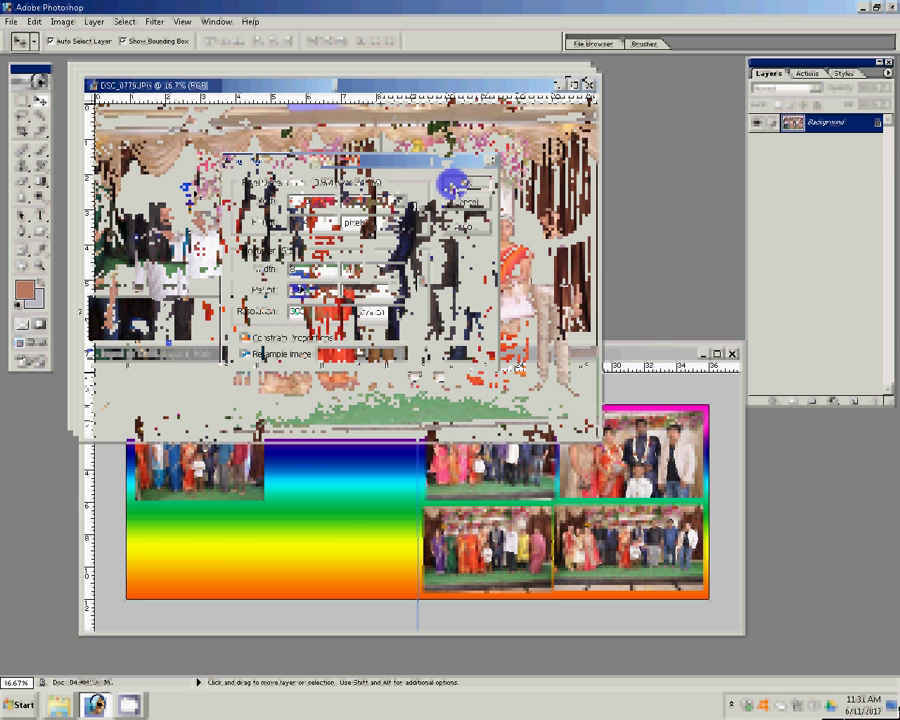
{"action": "mouse_move", "coordinate": [452, 183]}
{"action": "left_mouse_down"}
{"action": "mouse_move", "coordinate": [360, 530]}
{"action": "mouse_move", "coordinate": [240, 545]}
{"action": "left_mouse_up"}
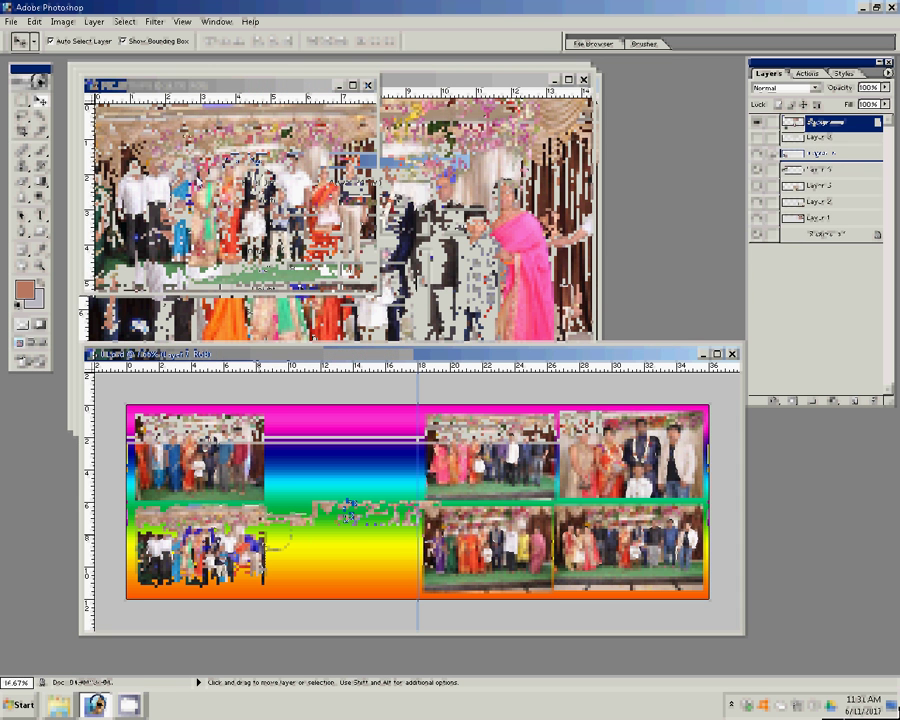
{"action": "left_click", "coordinate": [560, 118]}
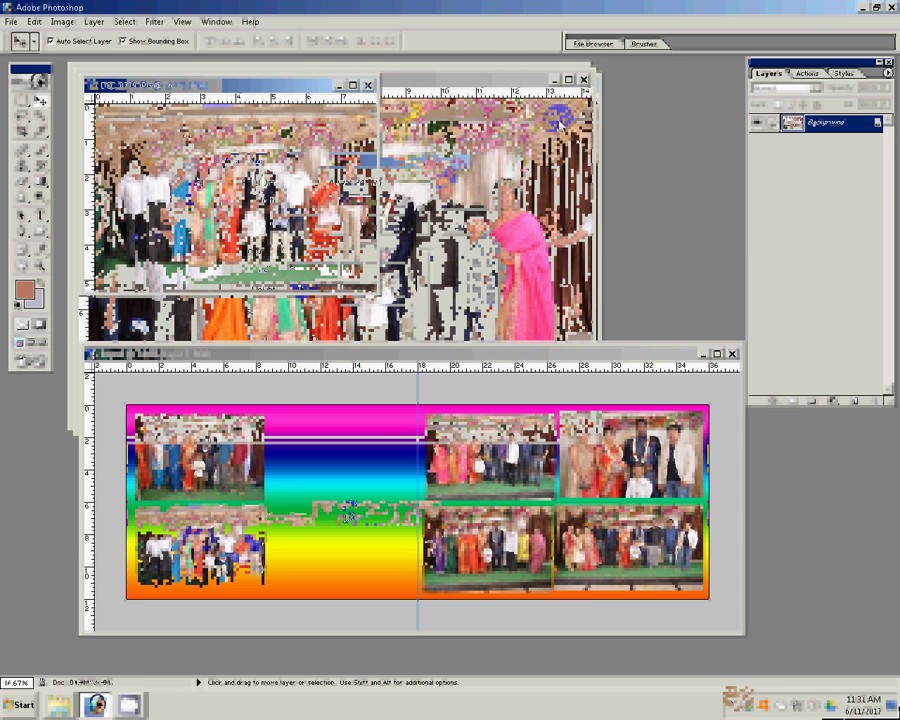
{"action": "left_click", "coordinate": [368, 85]}
Resize the next photo to width 25 and place it at the left page's top middle.
{"action": "left_click", "coordinate": [450, 265]}
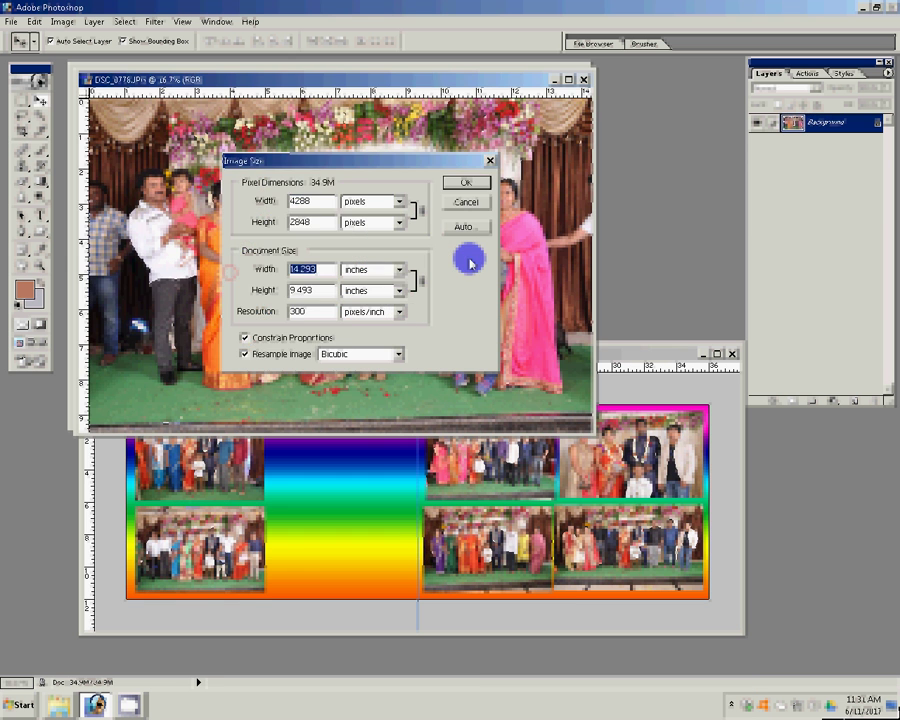
{"action": "type", "text": "25"}
{"action": "key", "text": "Return"}
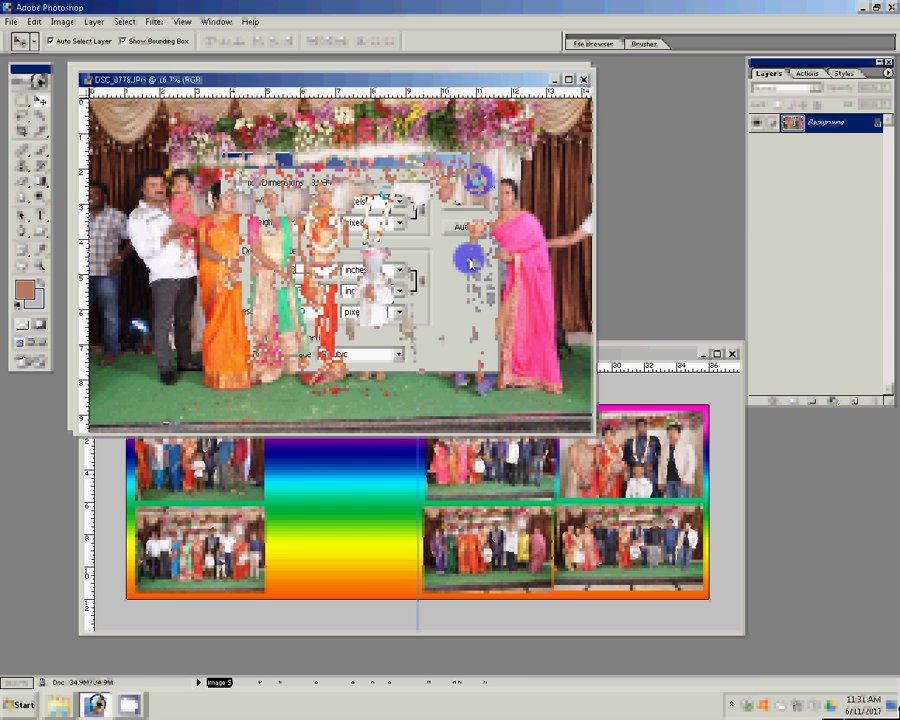
{"action": "left_click_drag", "start_coordinate": [330, 250], "coordinate": [372, 492]}
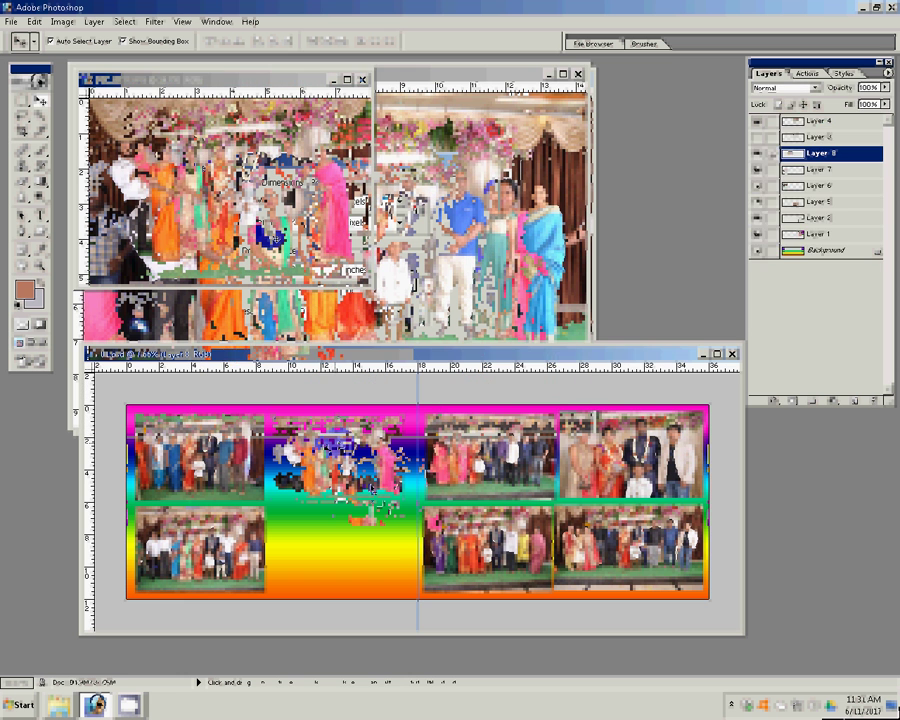
Resize the last source photo and place it at the left page's lower middle.
{"action": "left_click", "coordinate": [362, 79]}
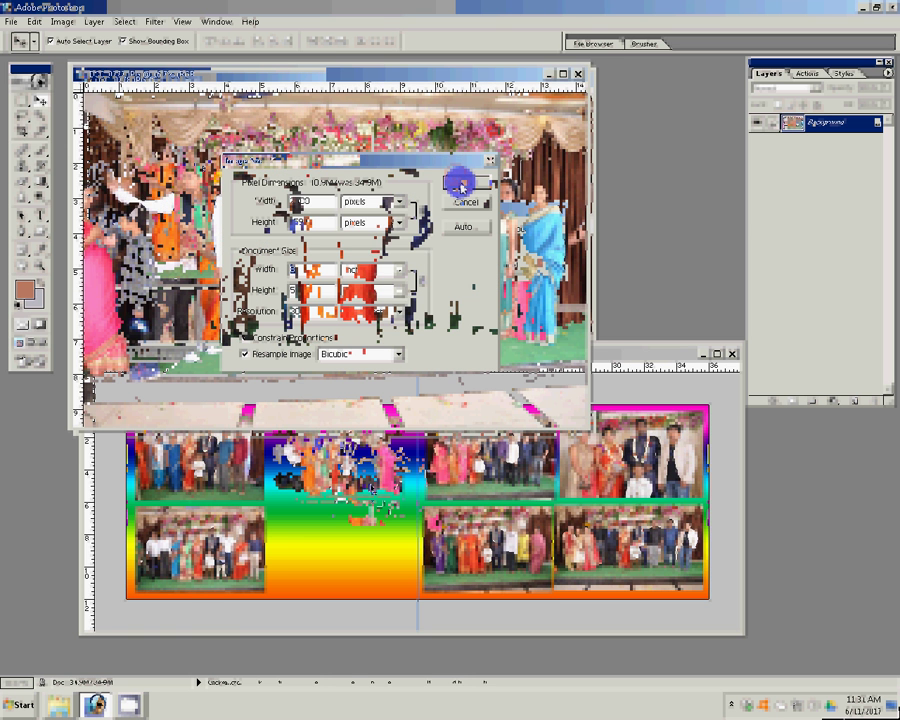
{"action": "left_click", "coordinate": [461, 186]}
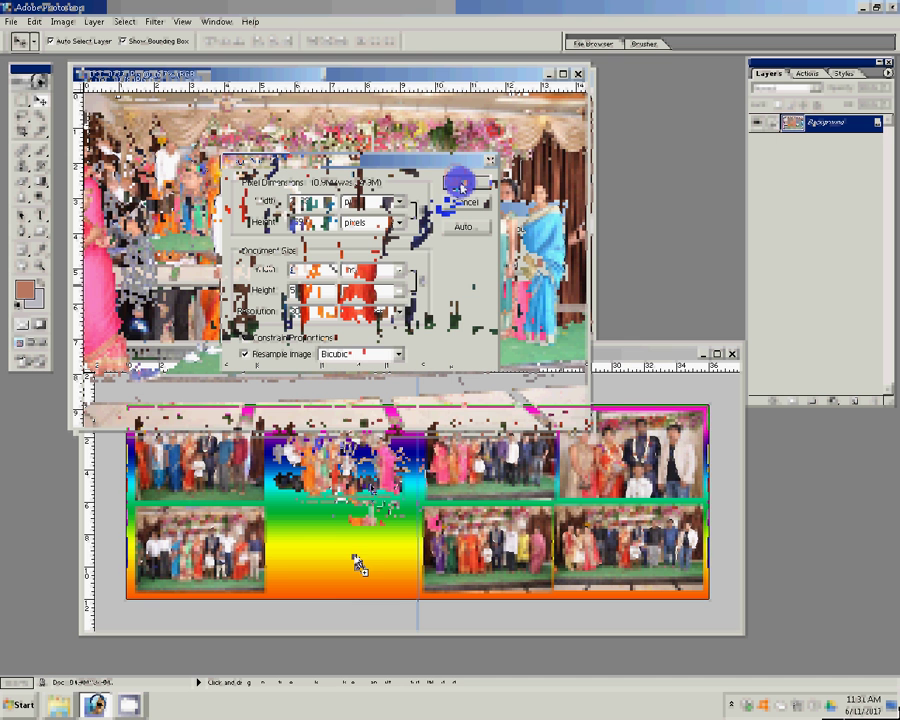
{"action": "left_click_drag", "start_coordinate": [358, 566], "coordinate": [345, 545]}
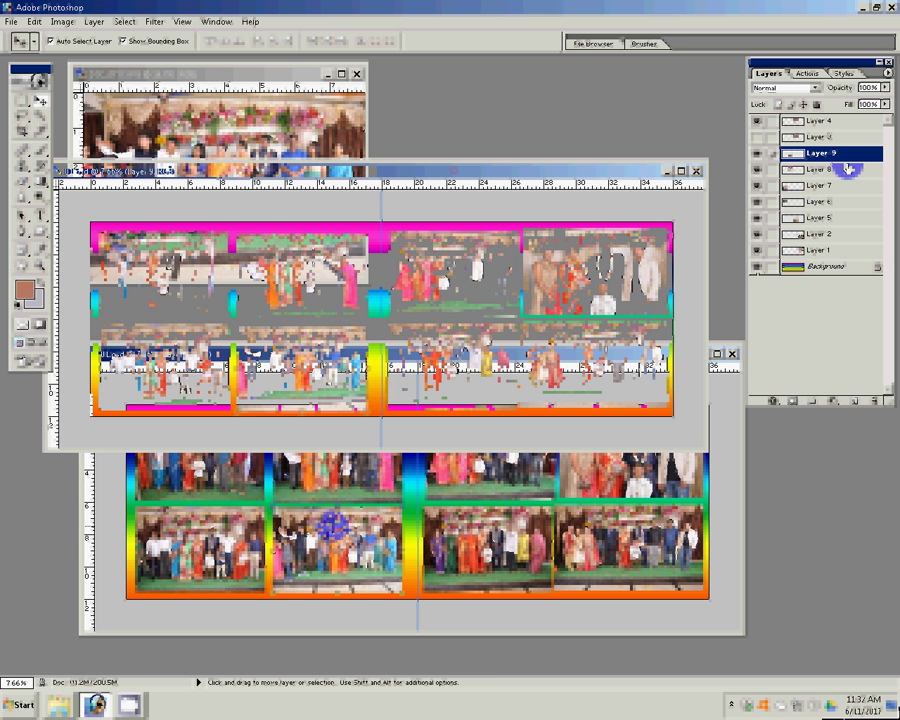
Move Layer 1 down the stack and give it a 22 px green outside stroke.
{"action": "key", "text": "ctrl+shift+bracketleft"}
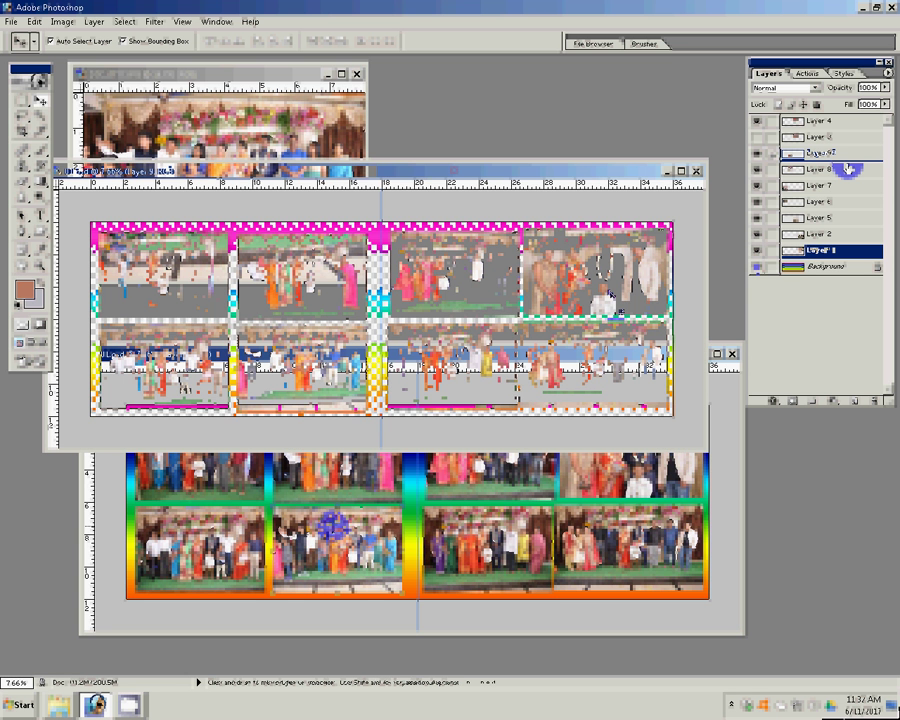
{"action": "left_click_drag", "start_coordinate": [848, 168], "coordinate": [797, 272]}
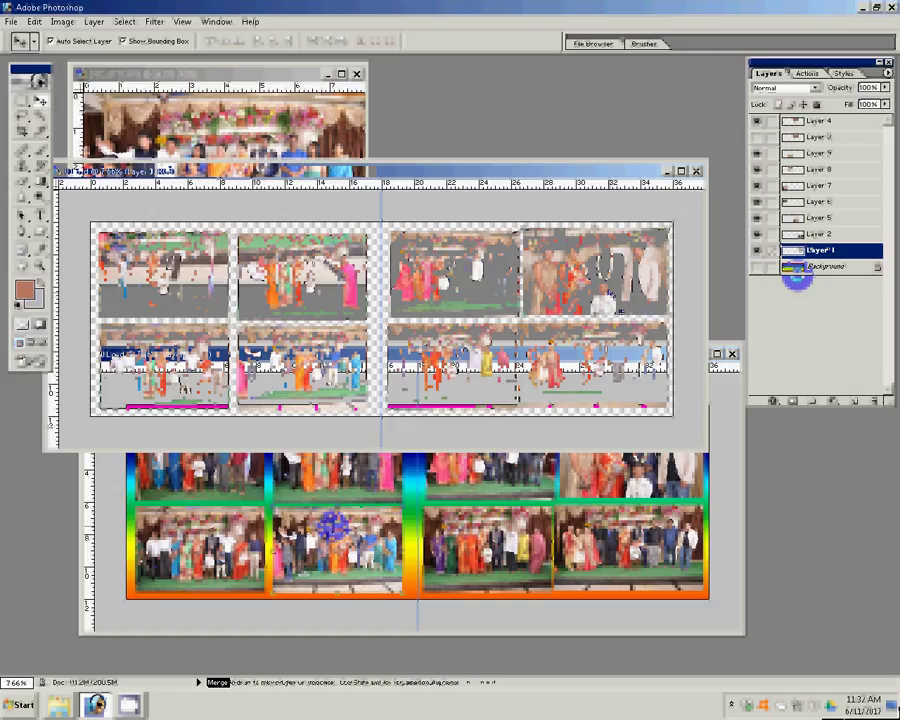
{"action": "left_click", "coordinate": [773, 402]}
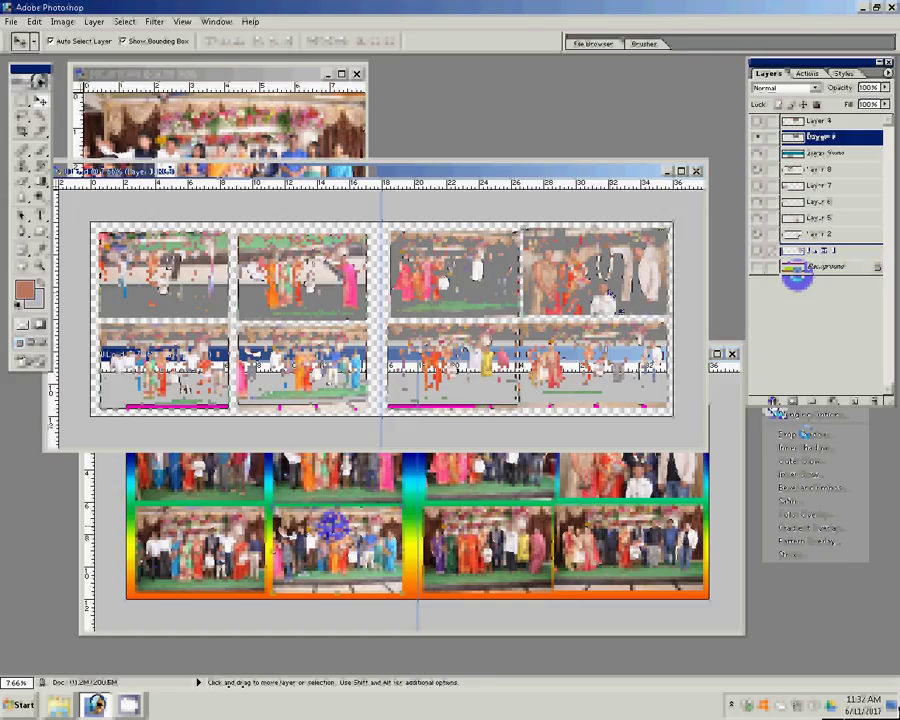
{"action": "left_click", "coordinate": [797, 566]}
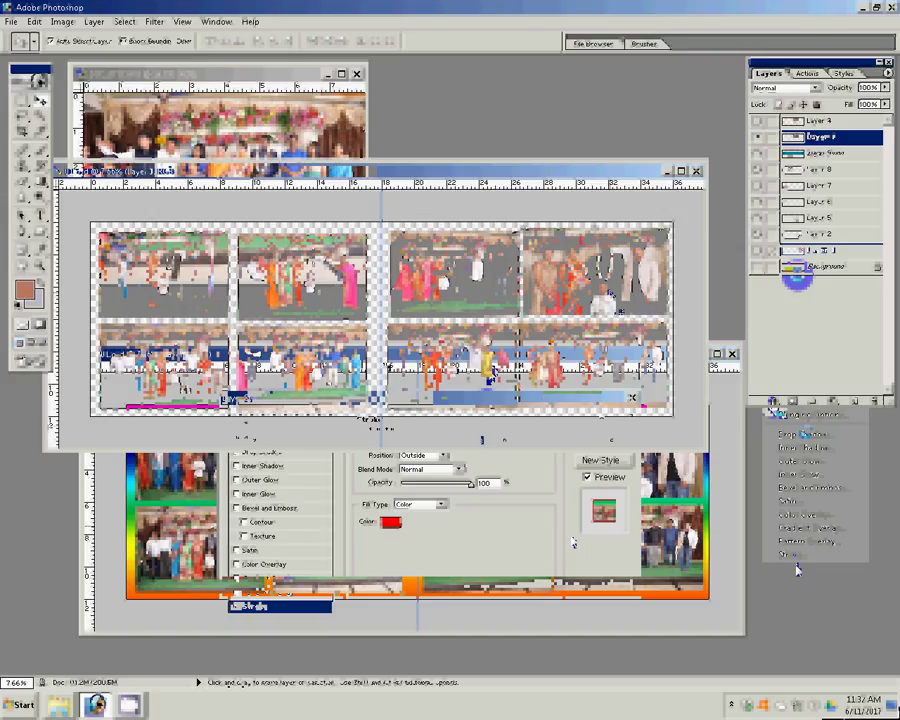
{"action": "left_click", "coordinate": [388, 520]}
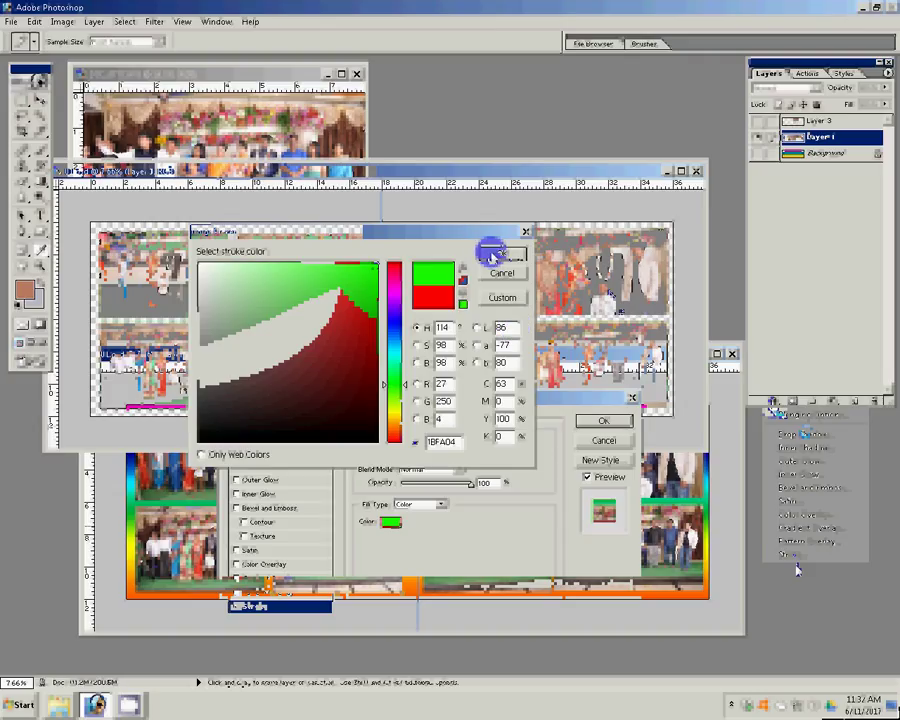
{"action": "left_click", "coordinate": [492, 253]}
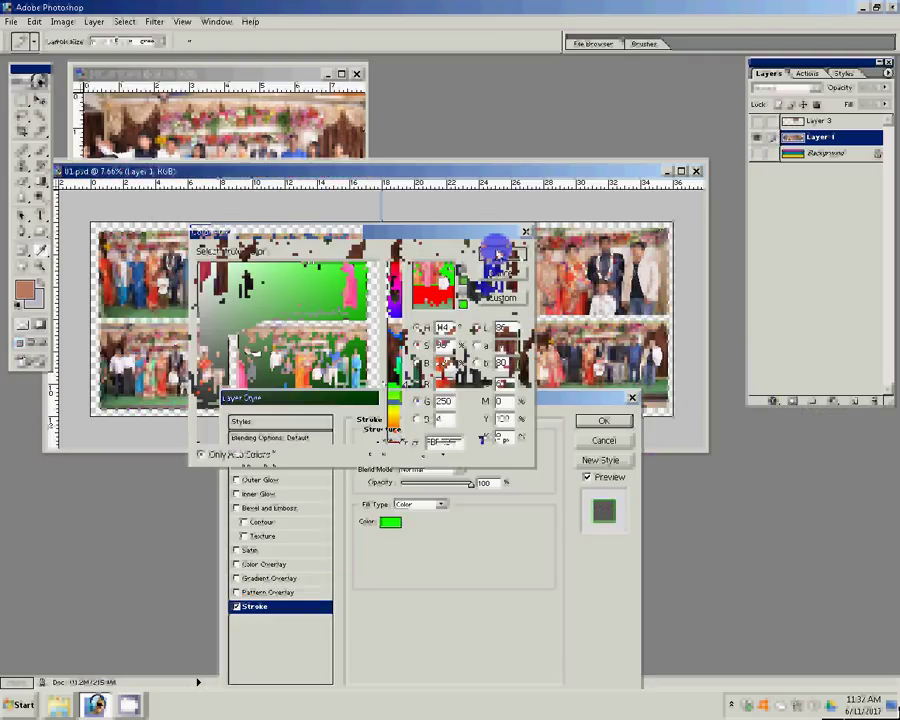
{"action": "left_click", "coordinate": [614, 425]}
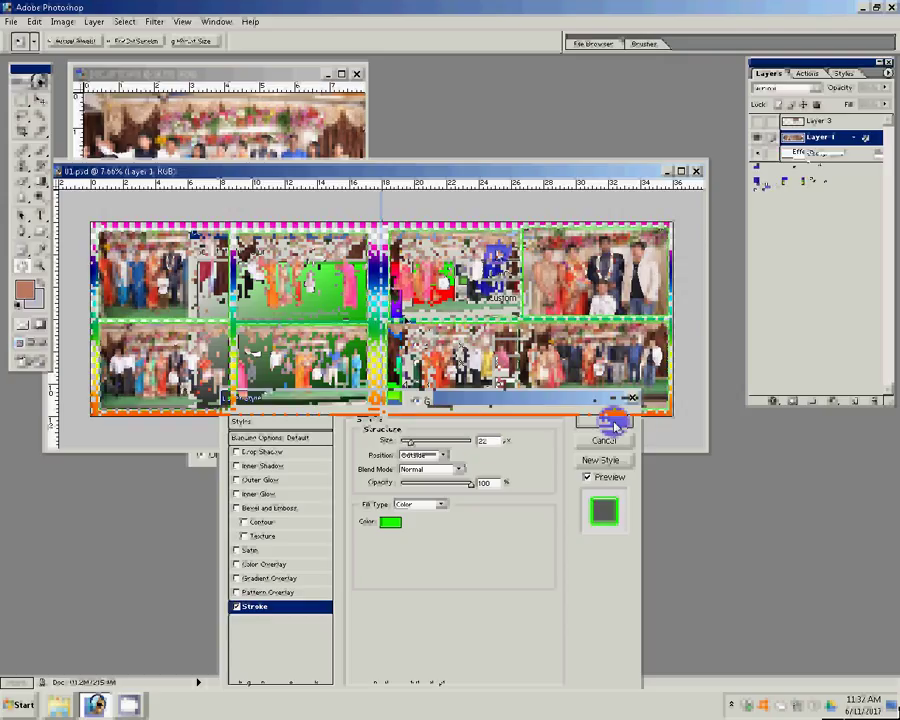
{"action": "key", "text": "ctrl+shift+s"}
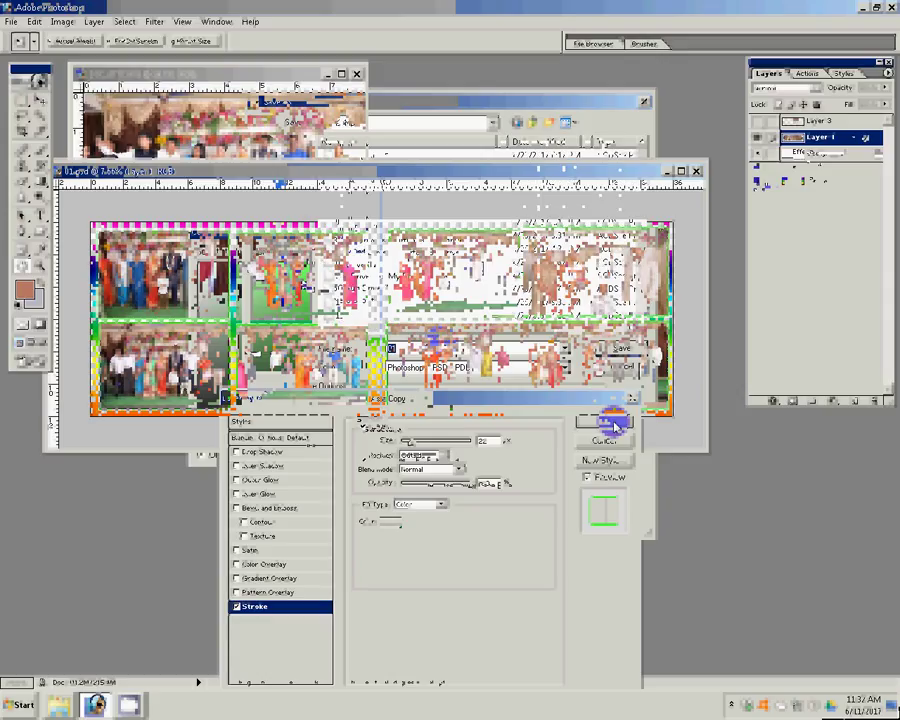
Browse up to Local Disk (G:) and open the N K folder as the save location.
{"action": "left_click", "coordinate": [378, 191]}
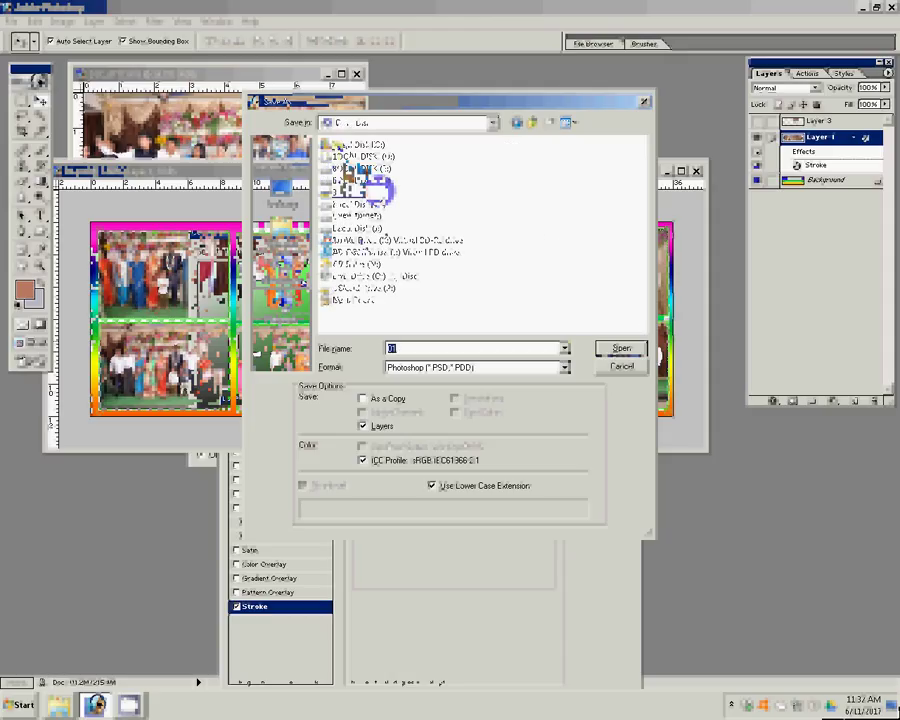
{"action": "key", "text": "Tab"}
{"action": "key", "text": "alt+Down"}
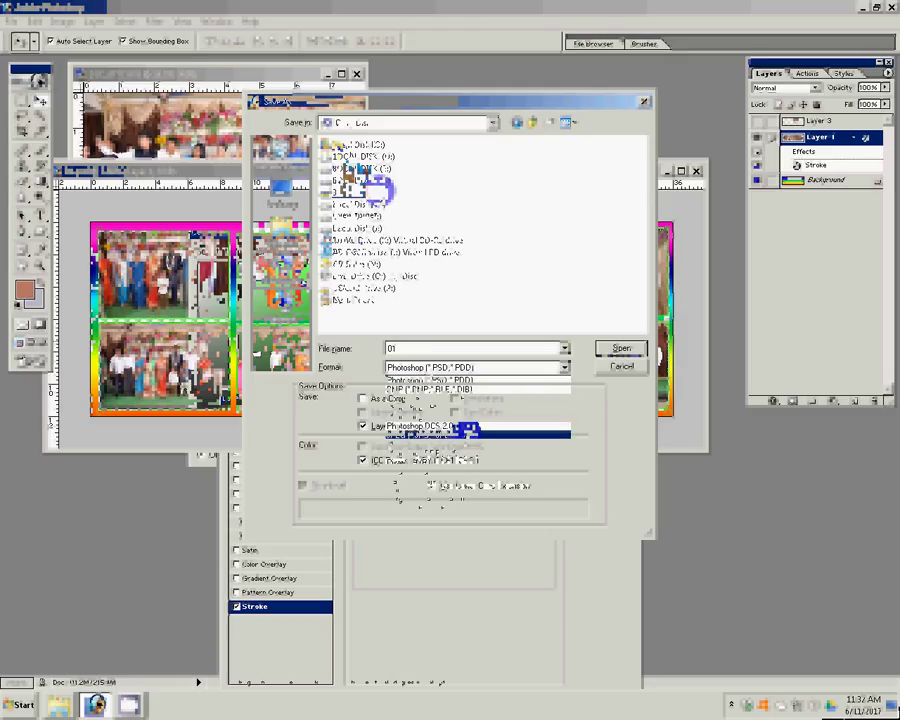
{"action": "left_click", "coordinate": [467, 432]}
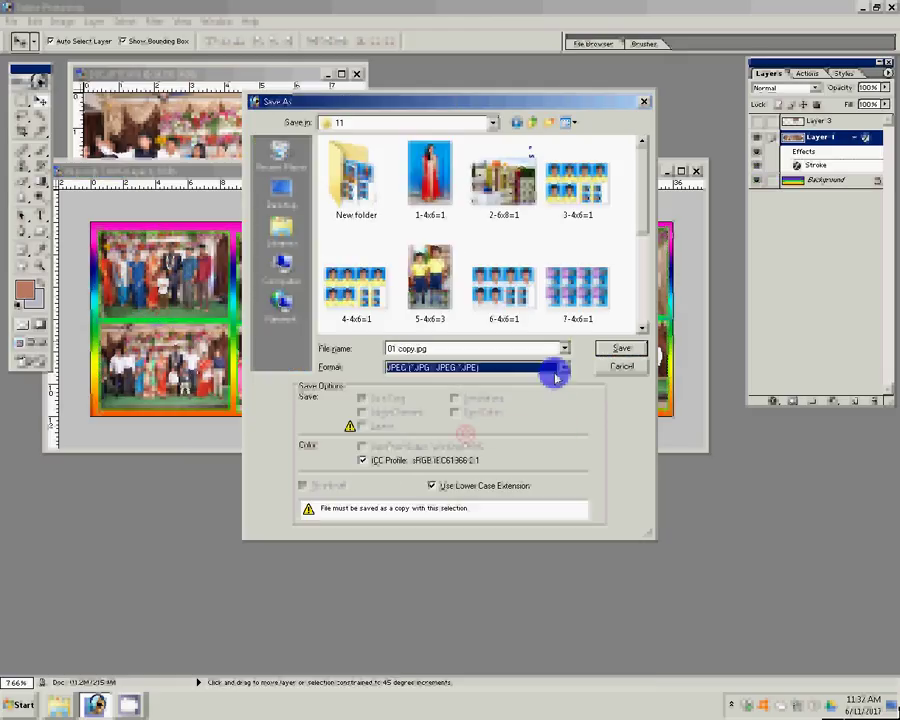
{"action": "left_click", "coordinate": [306, 246]}
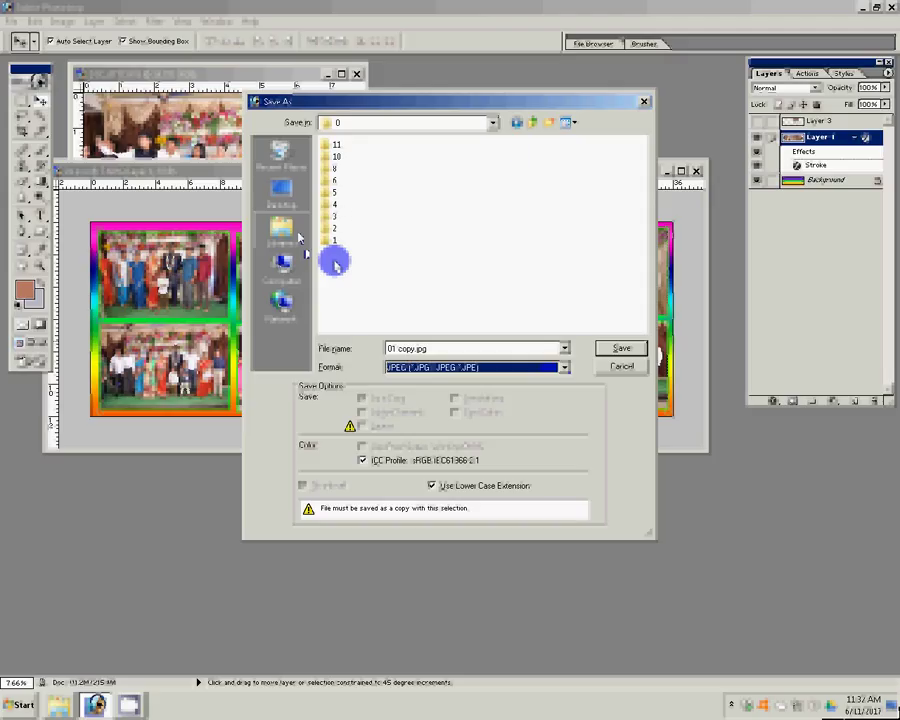
{"action": "key", "text": "BackSpace"}
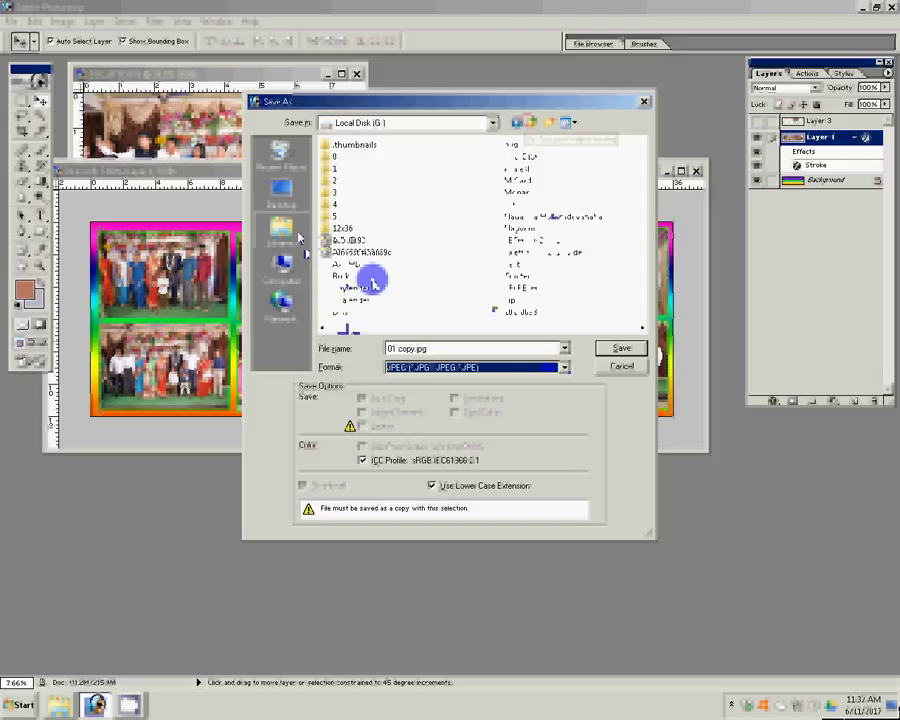
{"action": "double_click", "coordinate": [372, 283]}
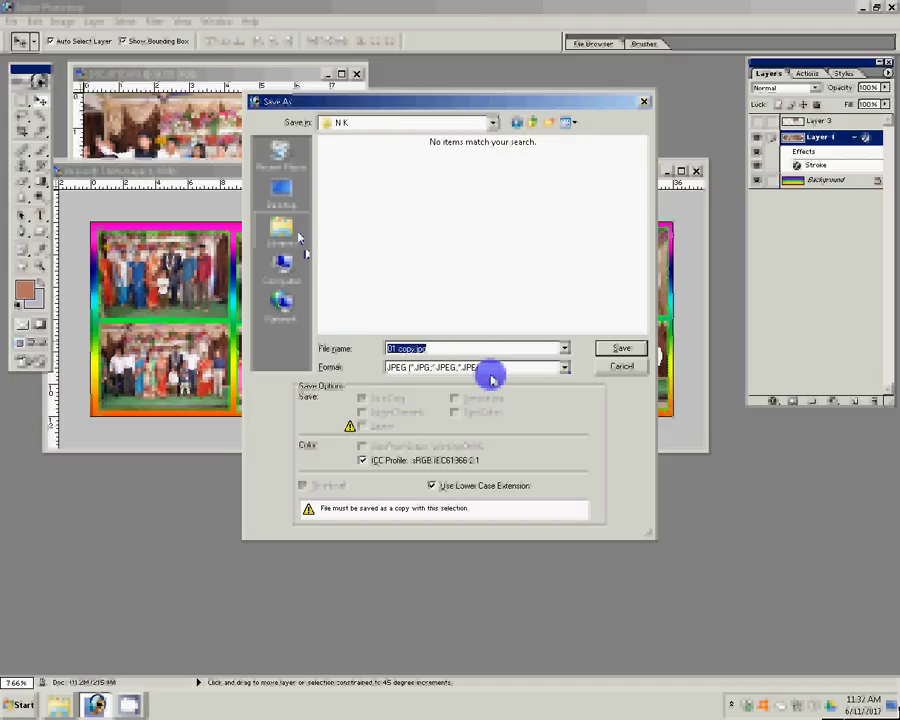
Save the spread as a Photoshop PSD file named 14.
{"action": "left_click", "coordinate": [488, 367]}
{"action": "left_click", "coordinate": [490, 380]}
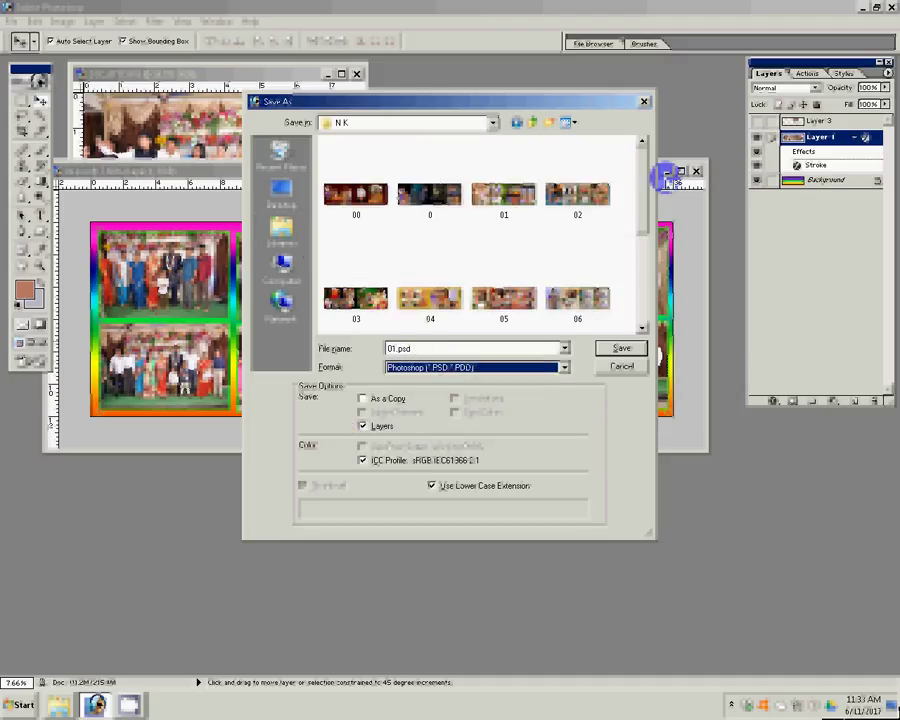
{"action": "double_click", "coordinate": [445, 348]}
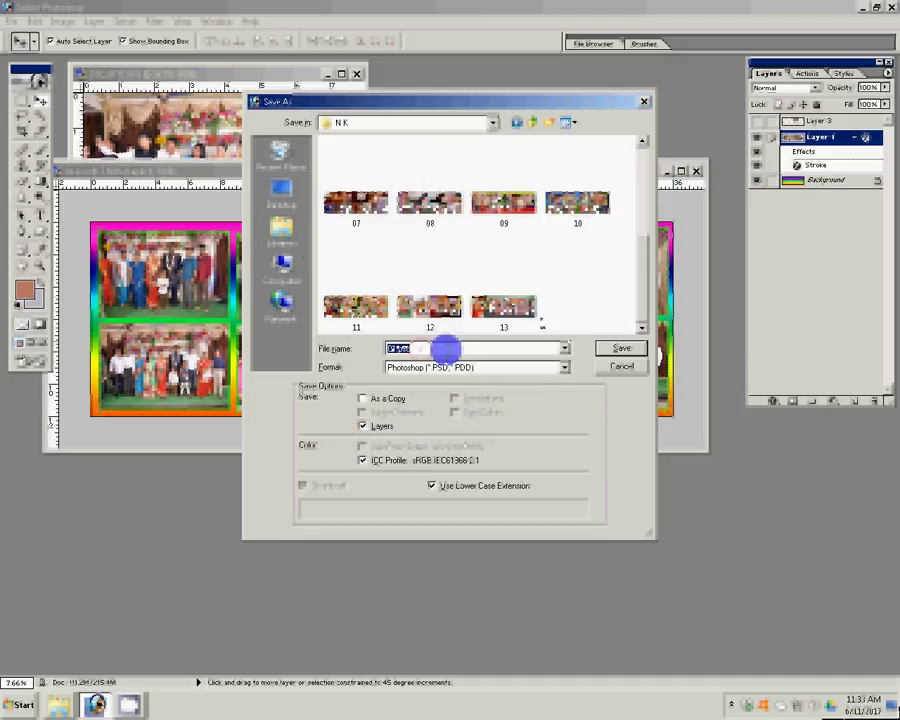
{"action": "type", "text": "14"}
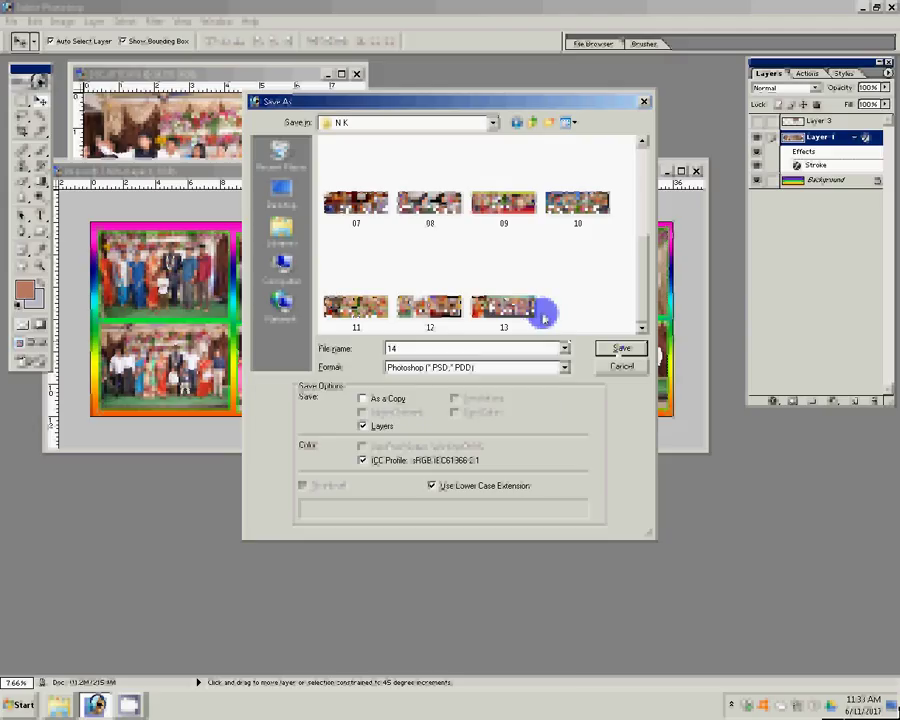
{"action": "key", "text": "Return"}
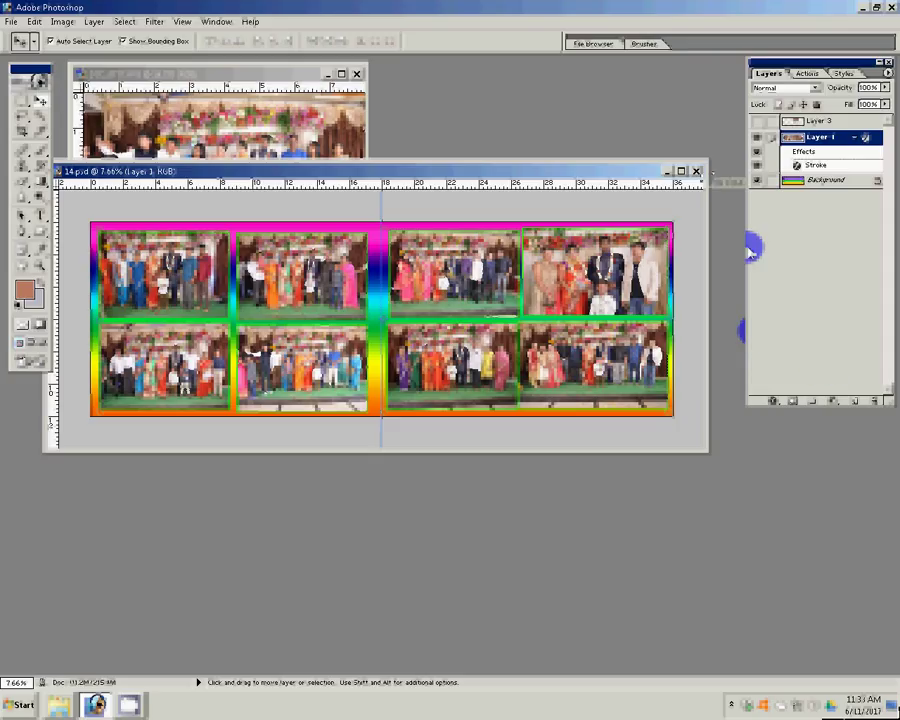
Close the leftover DSC_0777.JPG single-photo document.
{"action": "left_click", "coordinate": [363, 88]}
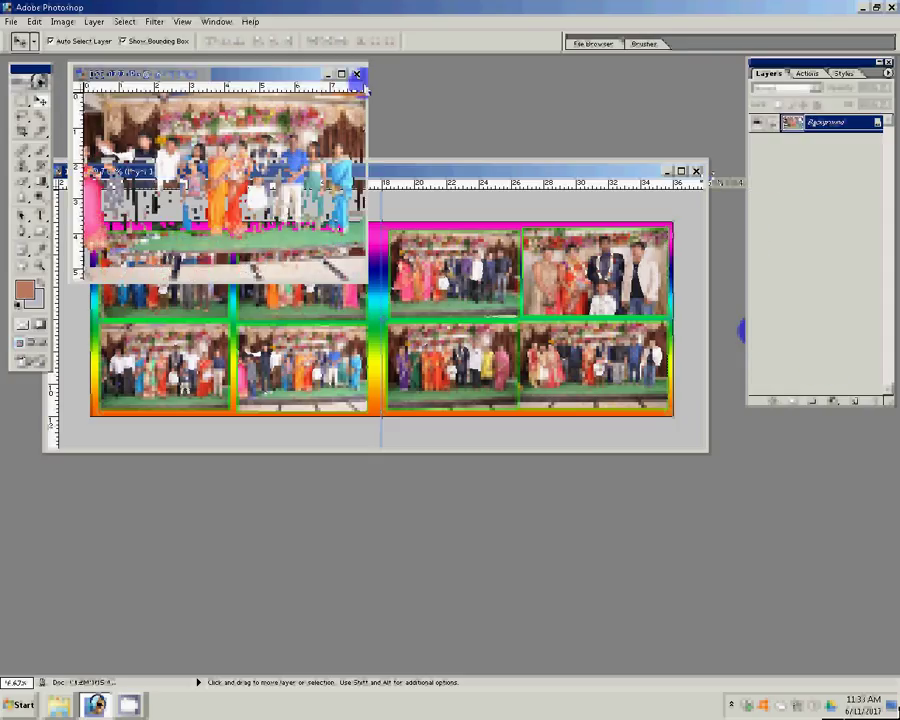
{"action": "left_click", "coordinate": [357, 75]}
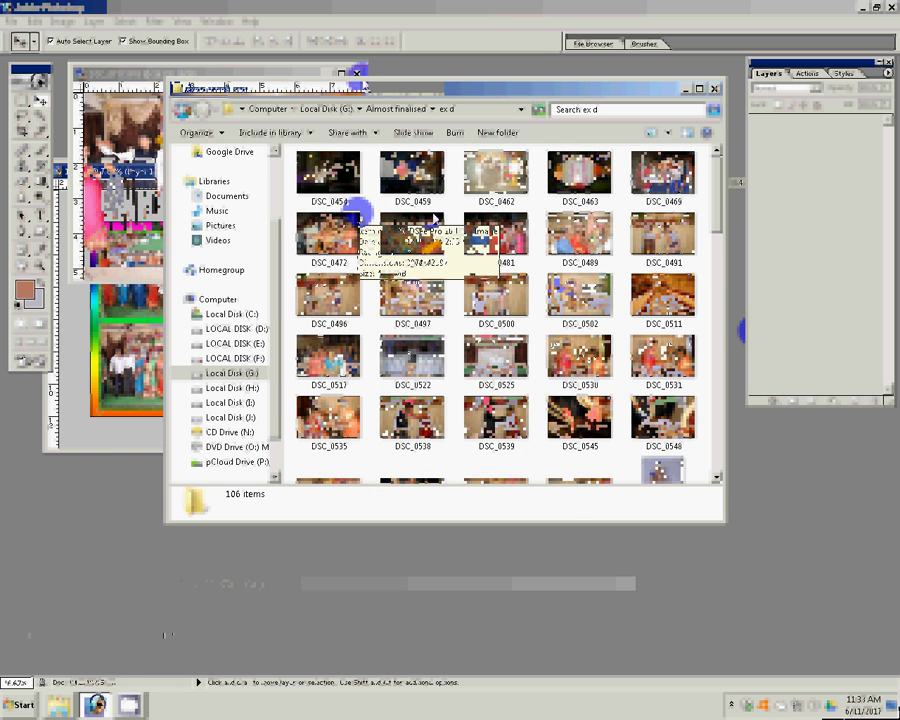
Select all photos in ex d, go back up to the Almost finalised folder, then return to Photoshop.
{"action": "key", "text": "ctrl+a"}
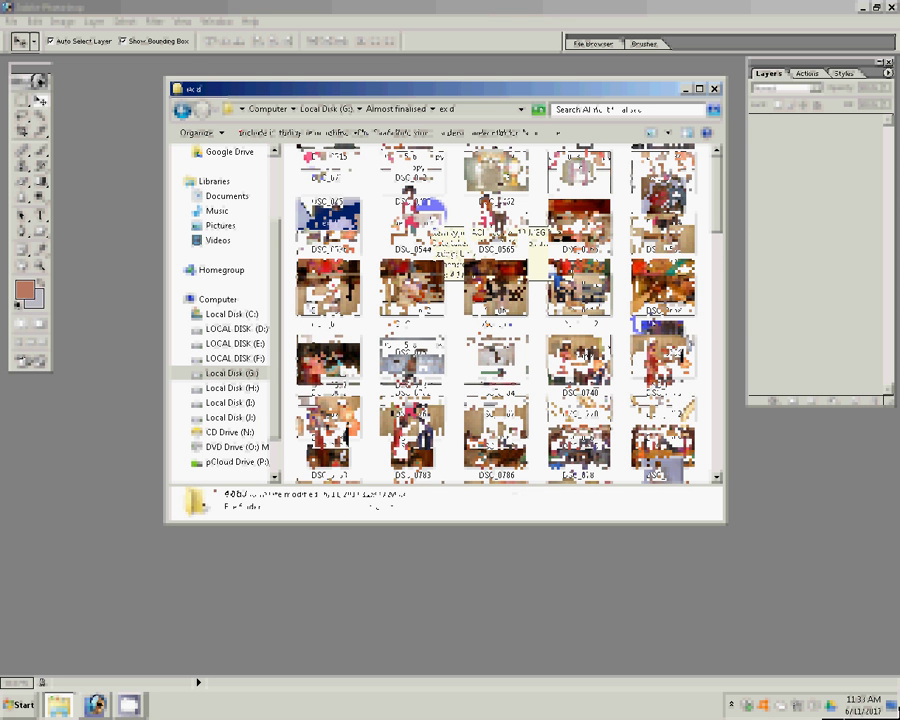
{"action": "key", "text": "BackSpace"}
{"action": "left_click_drag", "start_coordinate": [716, 247], "coordinate": [719, 267]}
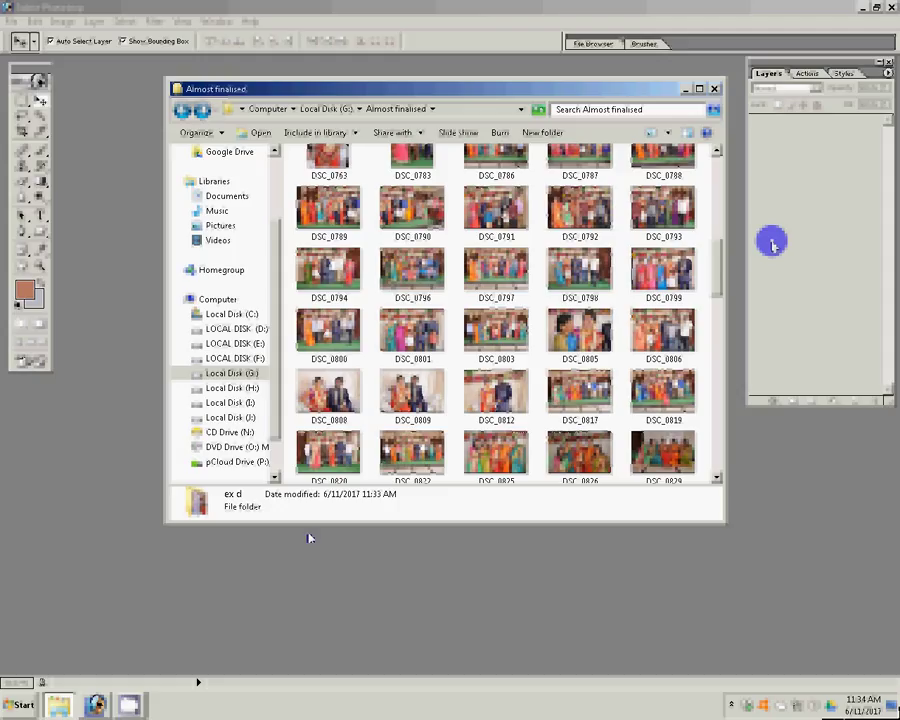
{"action": "left_click", "coordinate": [772, 243]}
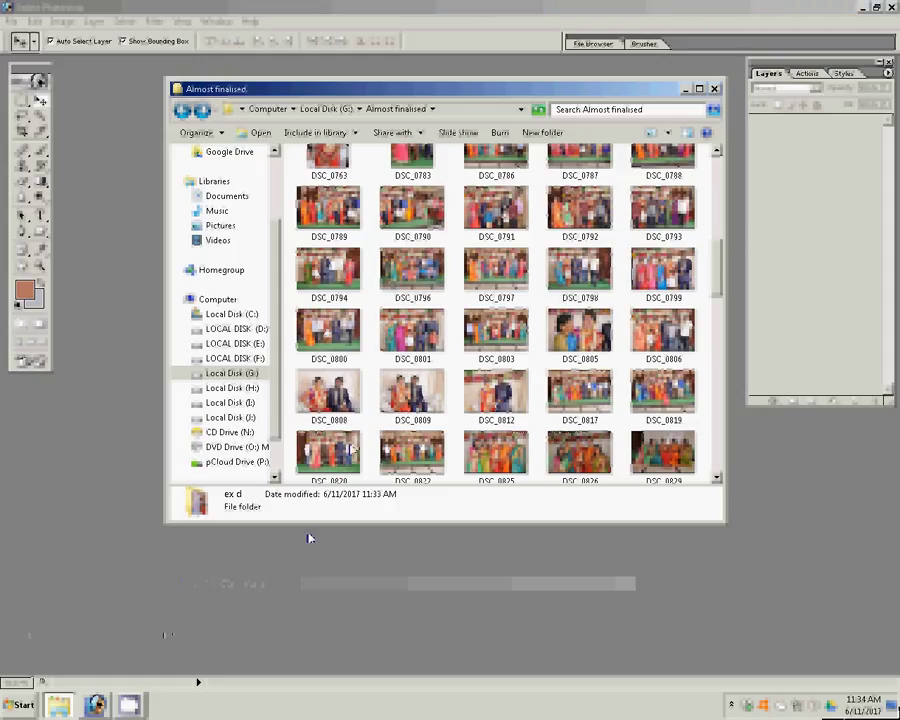